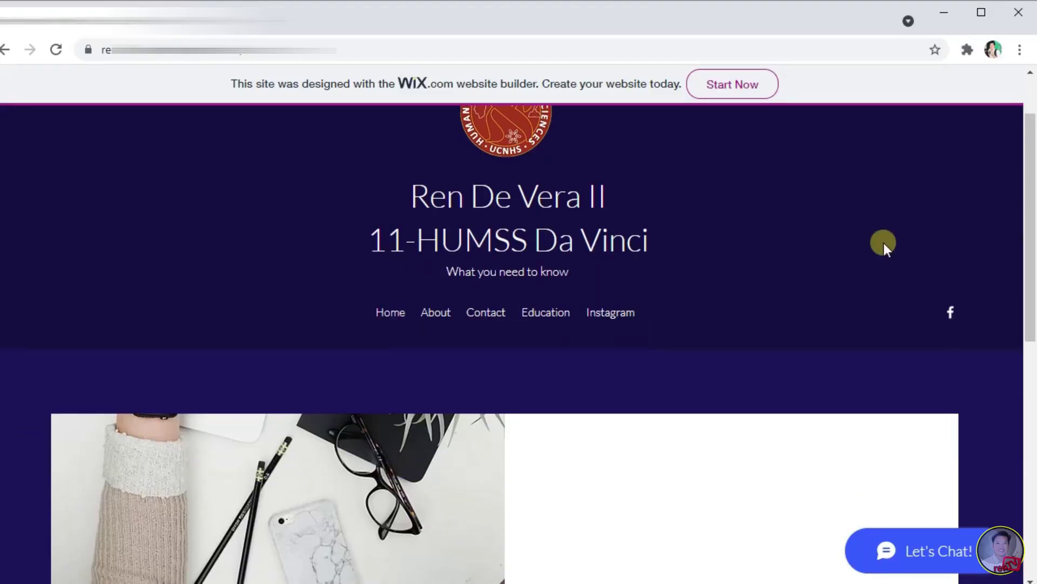
Jump to the About section of the live portfolio and scroll through it
scroll(884, 244, "up", 5)
scroll(883, 244, "up", 4)
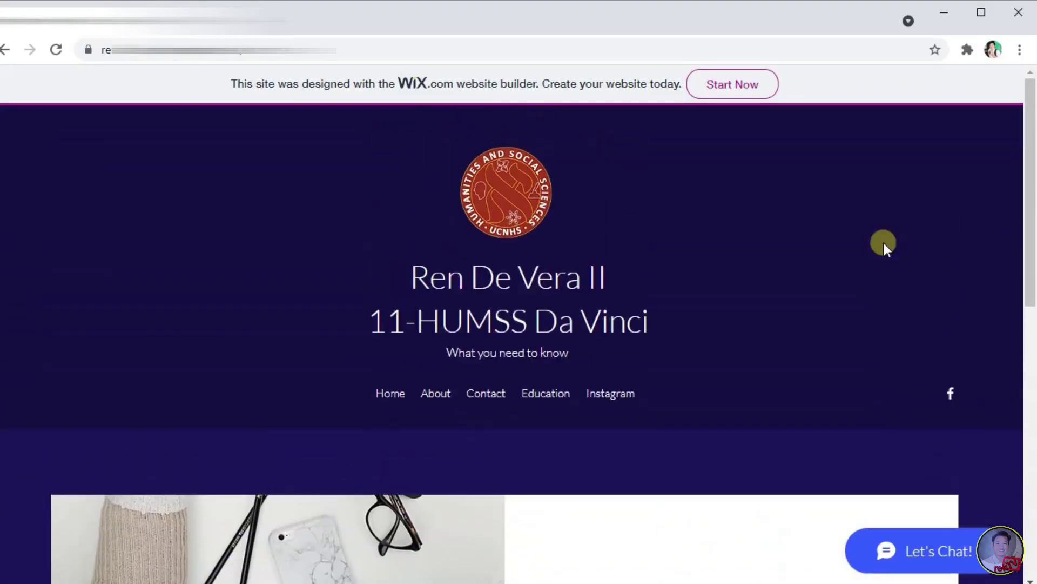
left_click(431, 397)
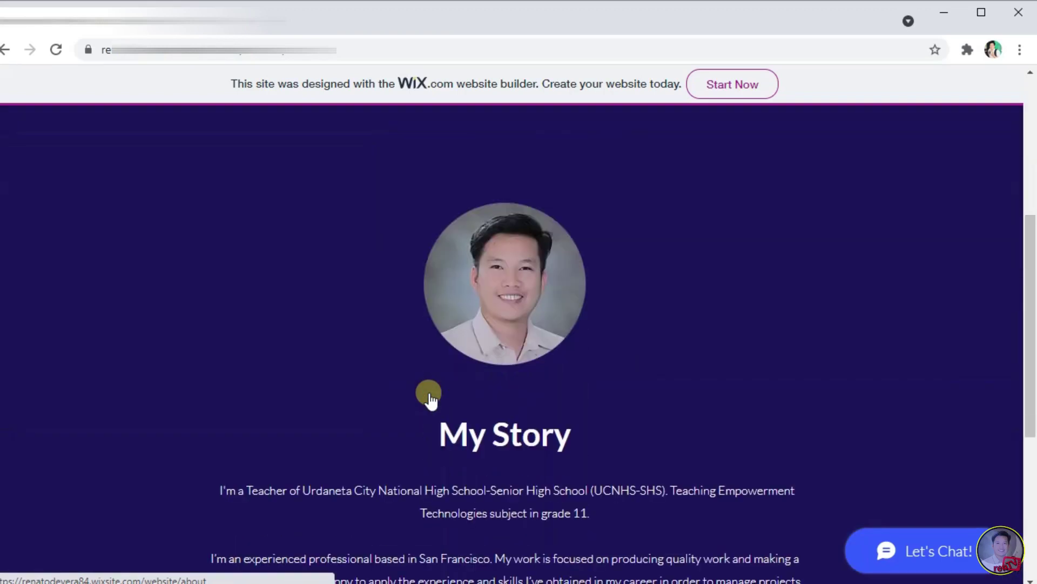
scroll(429, 394, "down", 5)
scroll(429, 393, "up", 5)
scroll(429, 393, "up", 3)
scroll(480, 313, "up", 2)
scroll(482, 335, "down", 8)
scroll(481, 336, "up", 3)
scroll(481, 336, "up", 4)
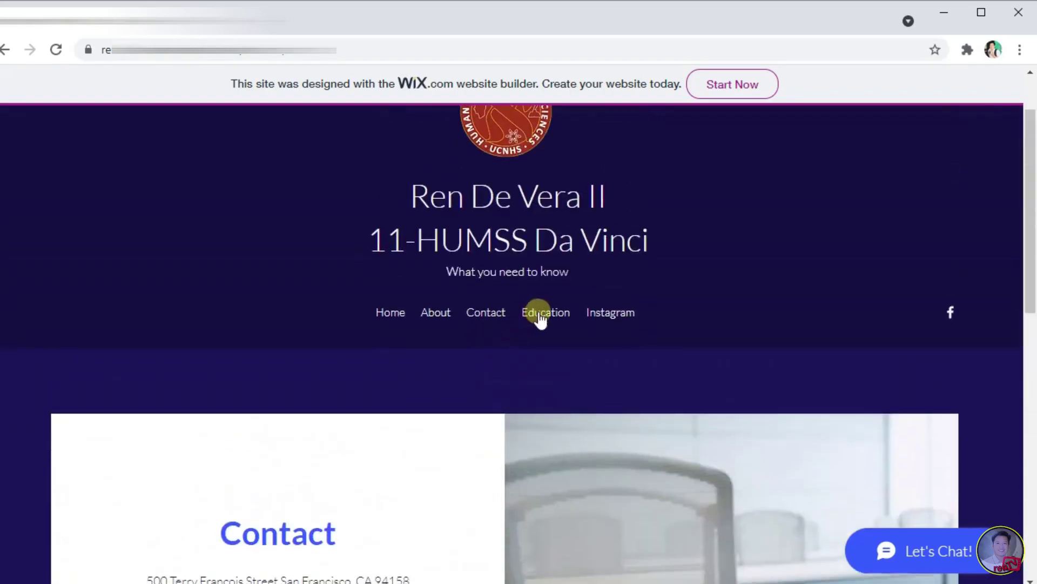
View the Educational History section
left_click(537, 312)
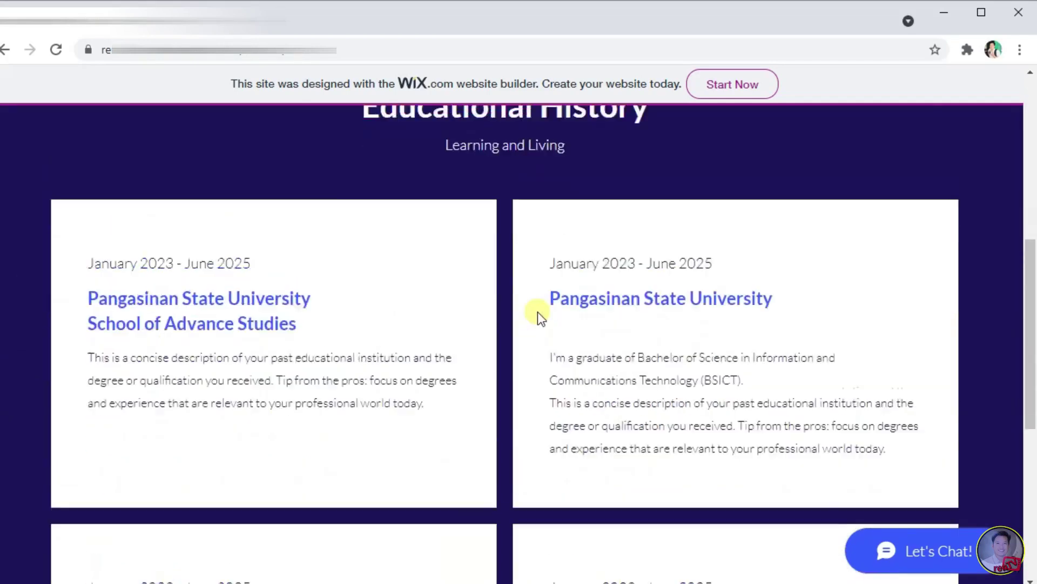
scroll(537, 312, "down", 6)
scroll(537, 312, "up", 10)
Browse the Instagram page and load another row of photos
left_click(609, 242)
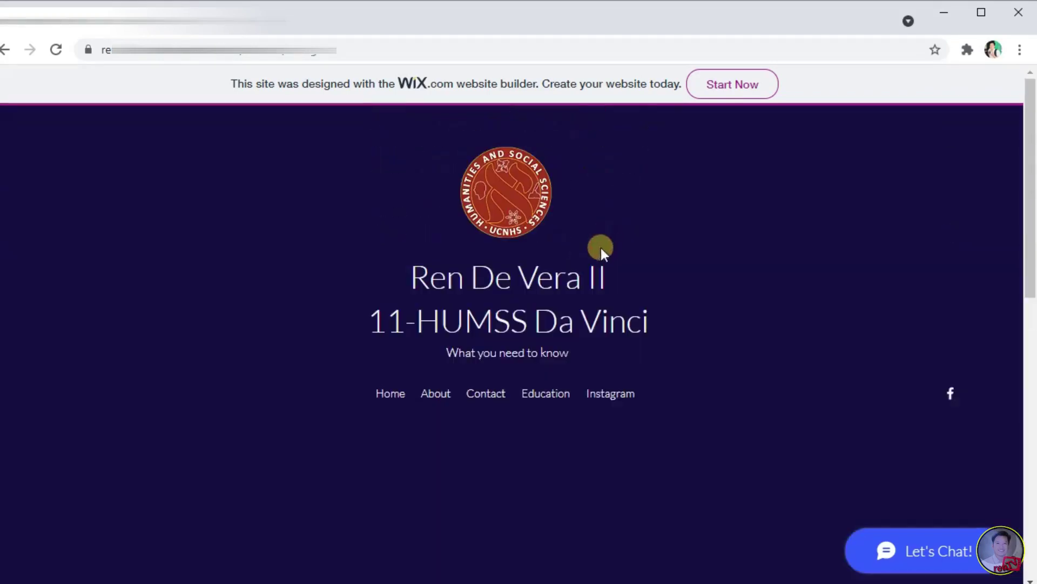
scroll(579, 349, "down", 6)
scroll(580, 349, "down", 5)
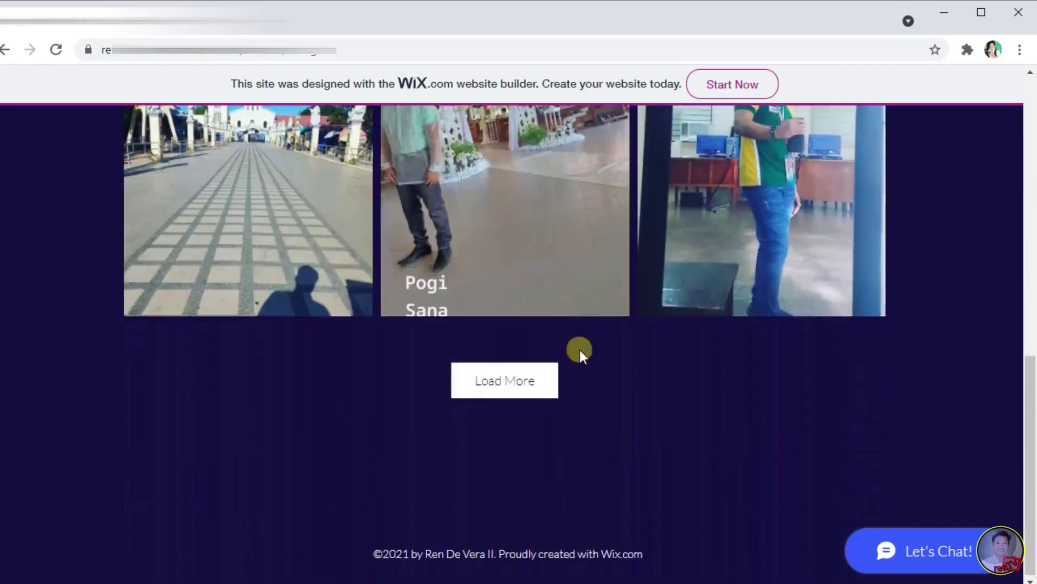
left_click(513, 378)
scroll(514, 377, "down", 5)
scroll(516, 381, "up", 7)
scroll(513, 381, "up", 10)
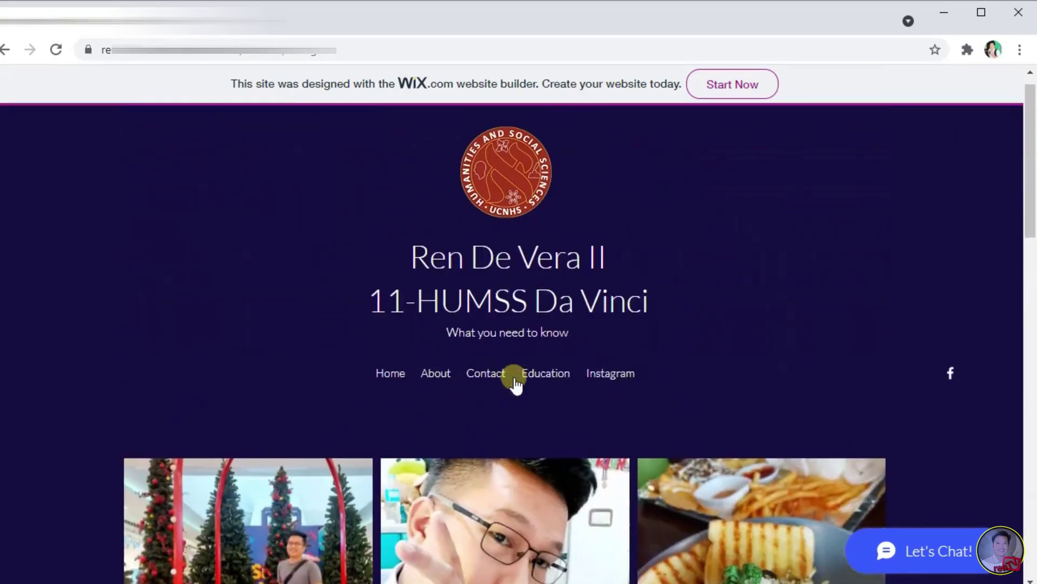
Return to the Home page and open the linked Facebook profile in a new tab
left_click(380, 377)
scroll(699, 371, "down", 3)
scroll(699, 371, "up", 3)
left_click(950, 394)
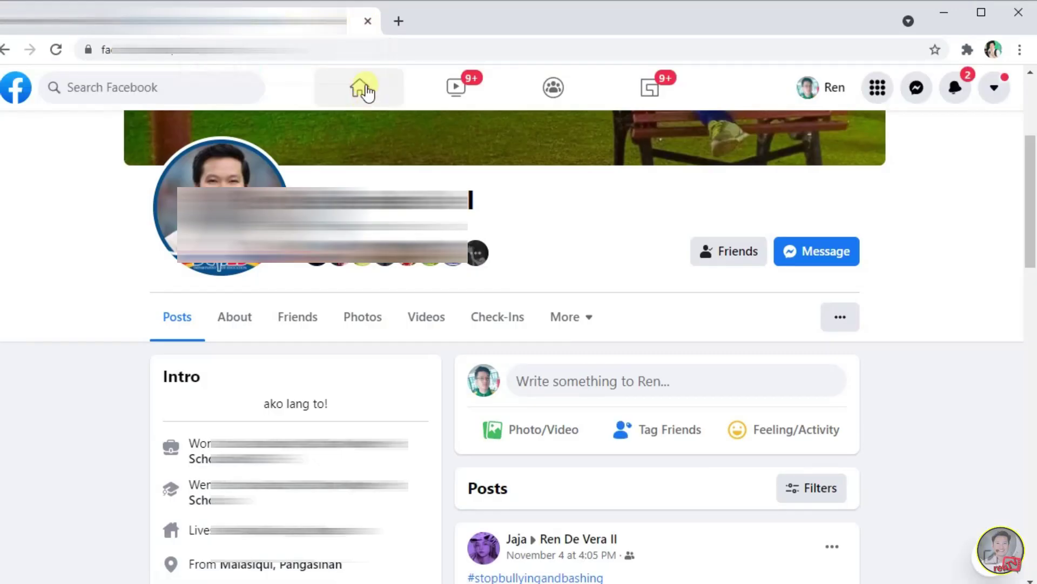
Close the Facebook profile tab and return to the browser
left_click(366, 20)
scroll(257, 287, "down", 5)
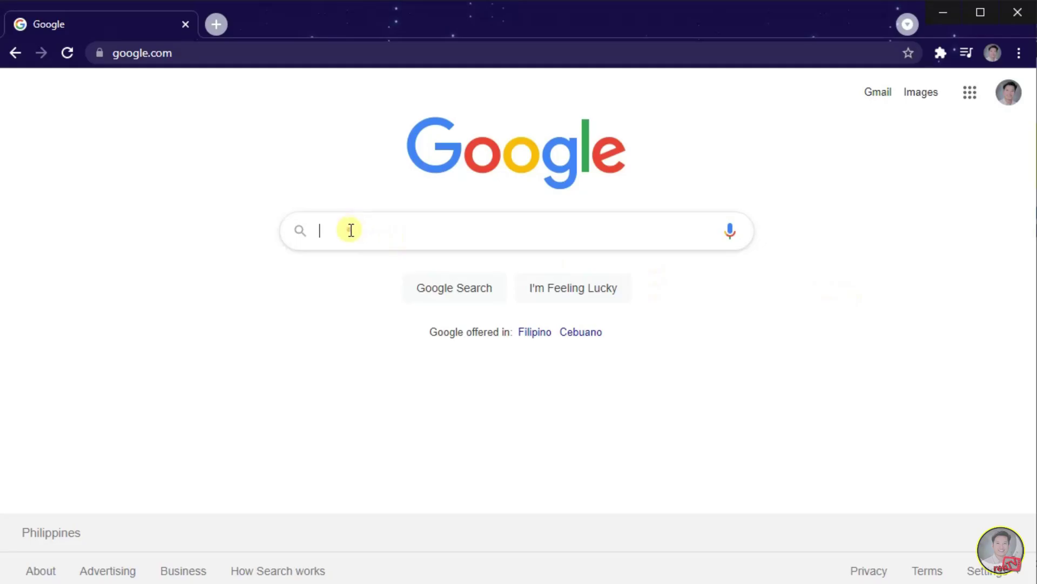
Search Google for 'wix' and open the sponsored Wix.com result
left_click(351, 230)
type("wix")
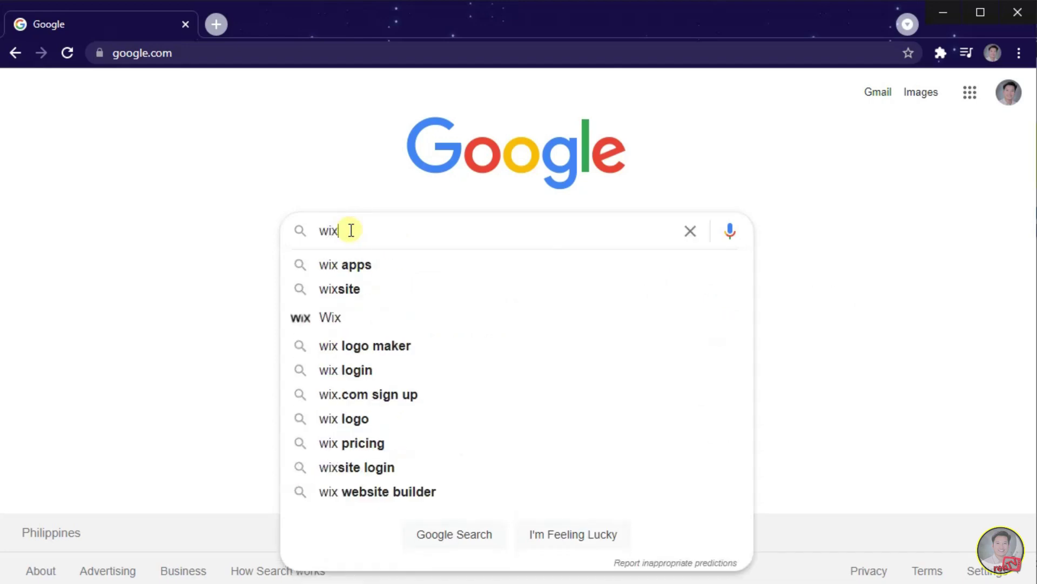
left_click(336, 322)
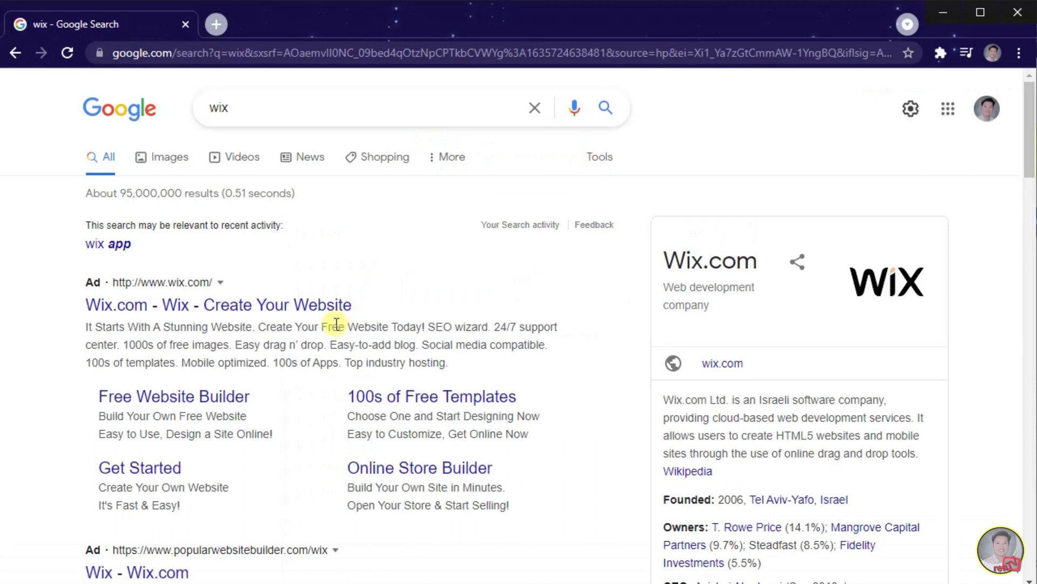
left_click(288, 307)
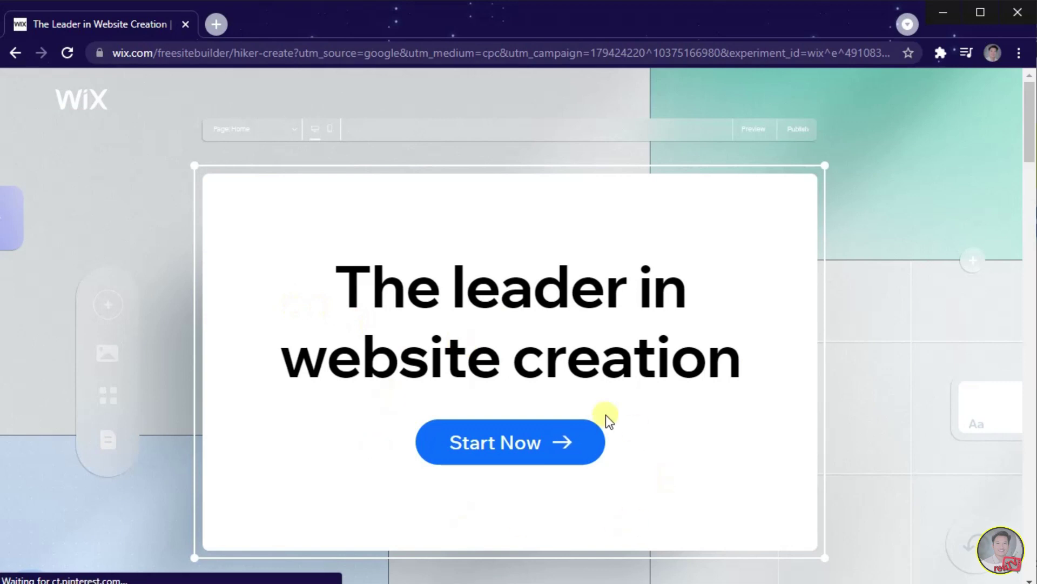
Start a new Wix website and sign up using the Google account
left_click(510, 458)
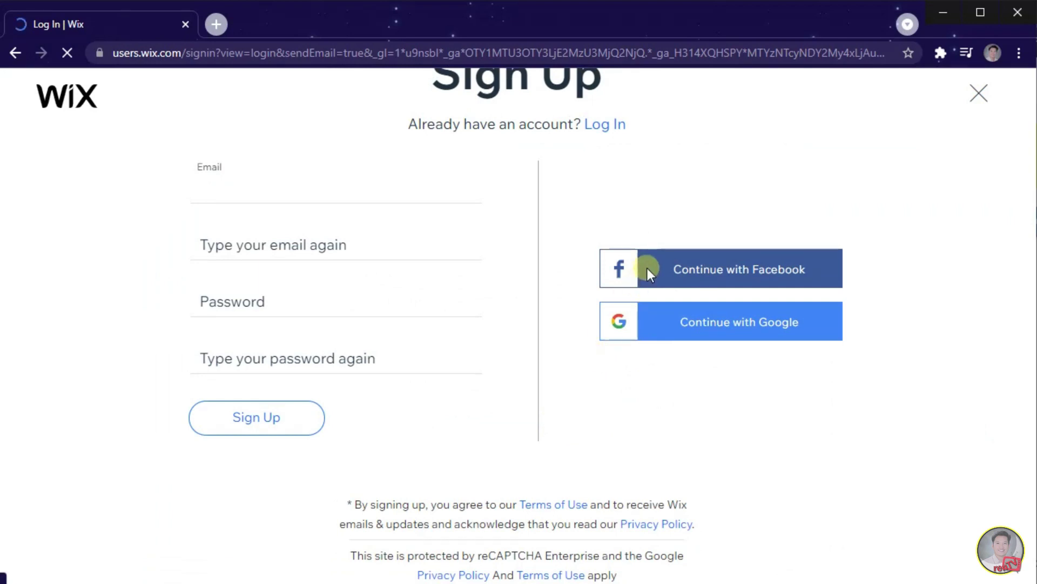
left_click(651, 324)
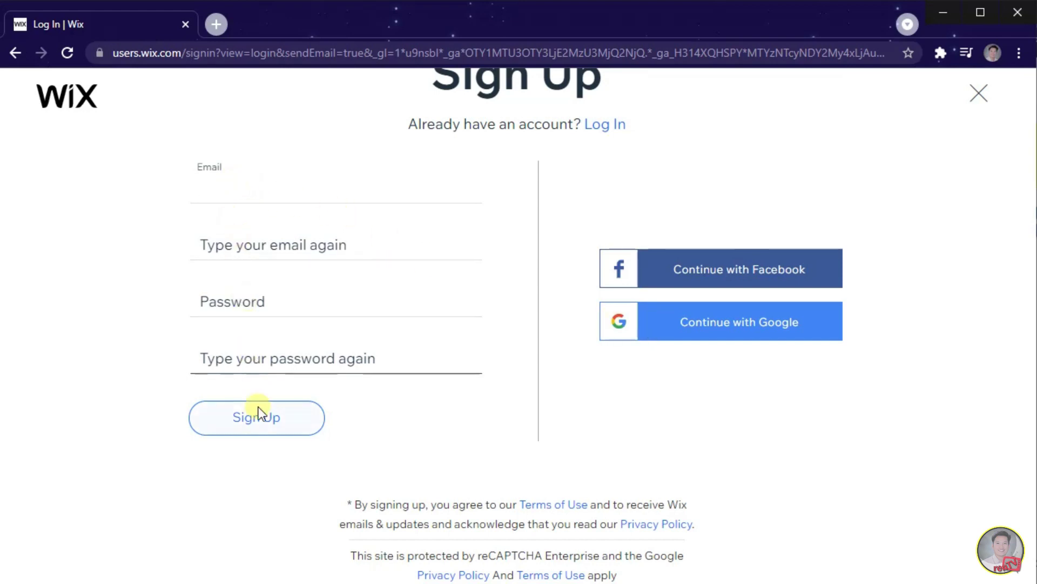
left_click(701, 328)
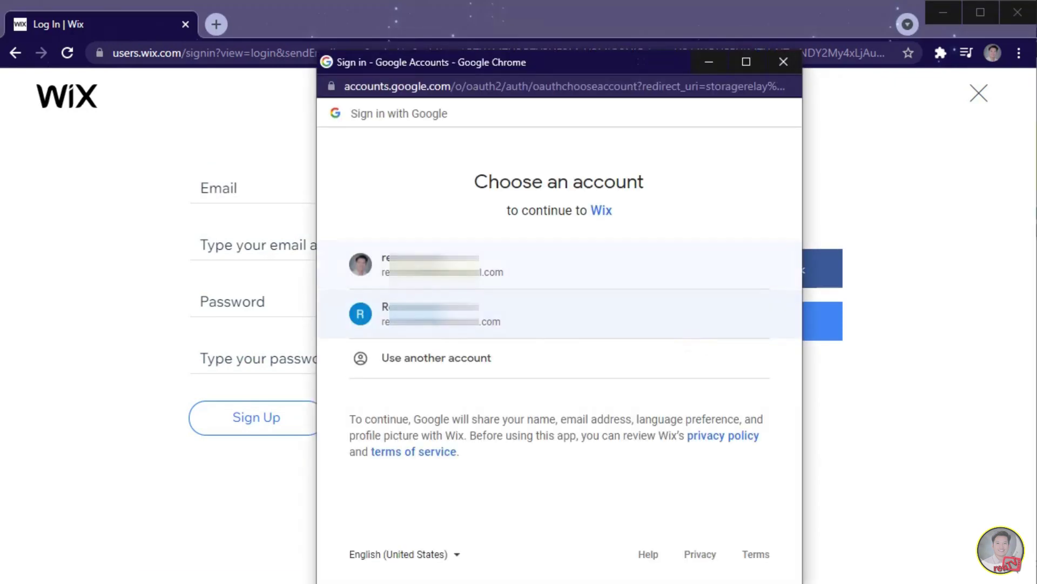
left_click(556, 327)
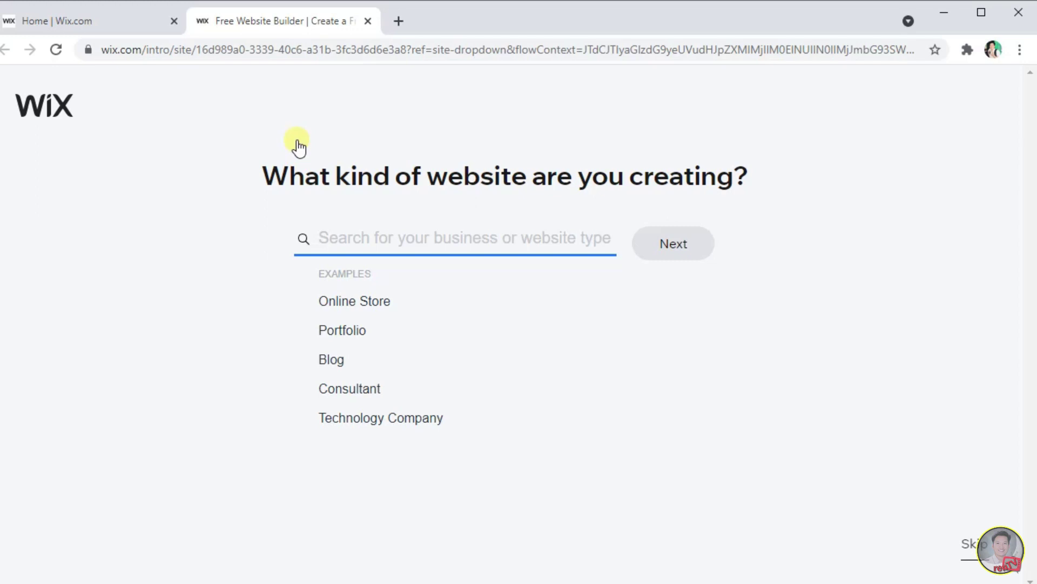
Choose Portfolio > General Portfolio as the site type and continue with only Chat added
left_click(340, 331)
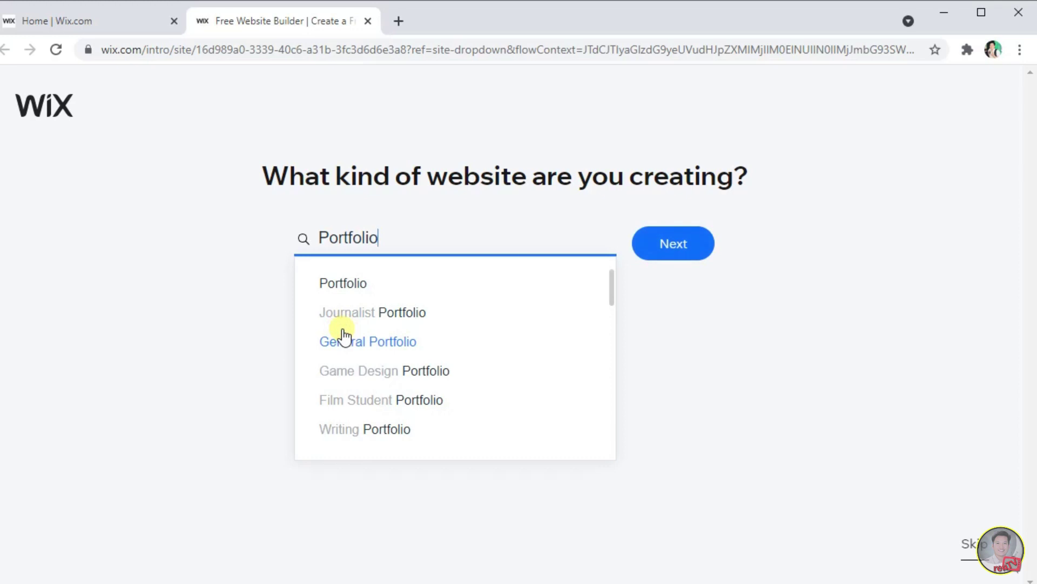
left_click(388, 346)
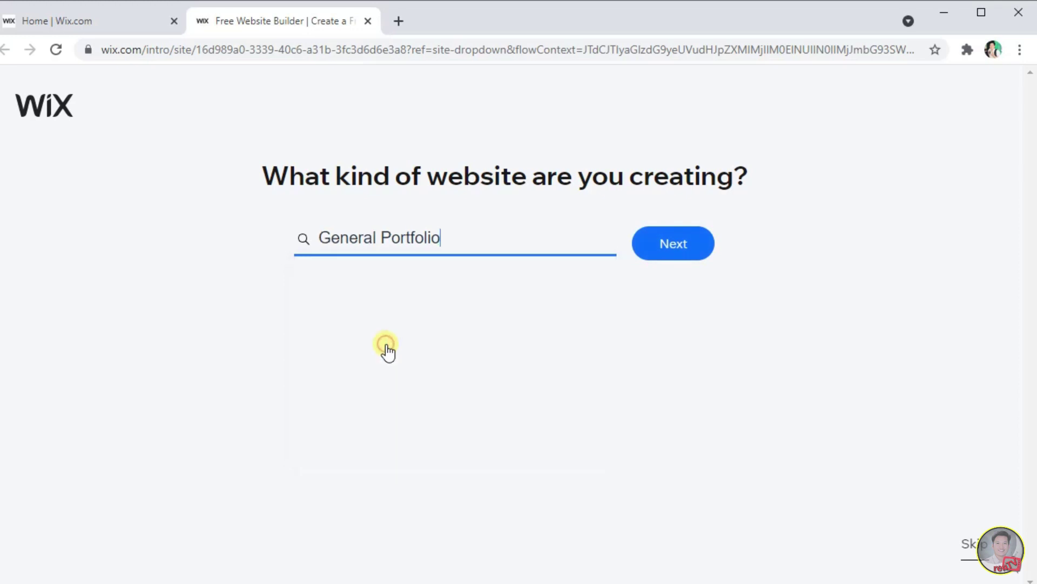
left_click(685, 252)
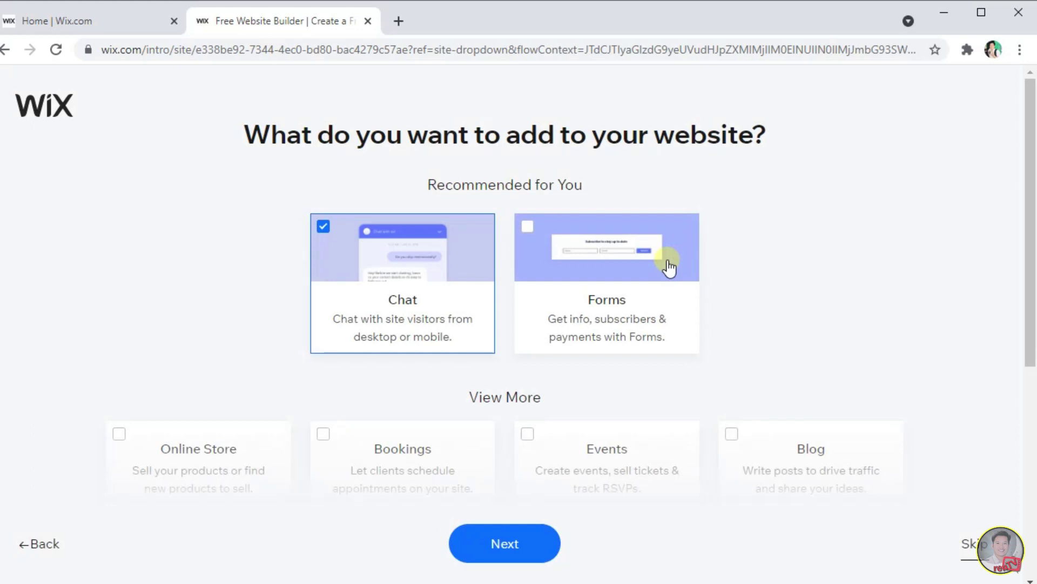
scroll(668, 265, "down", 5)
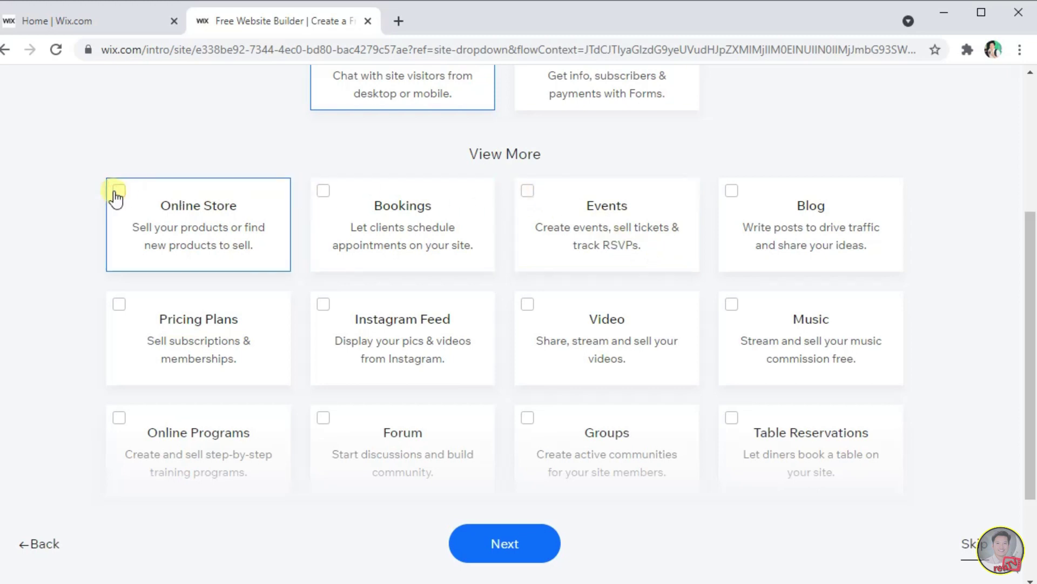
scroll(116, 199, "up", 5)
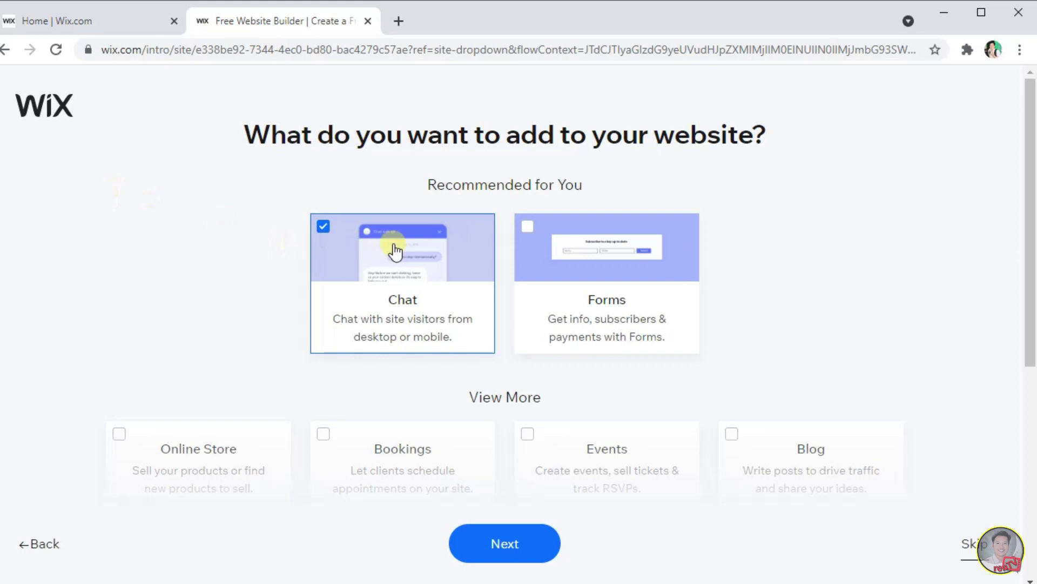
left_click(510, 551)
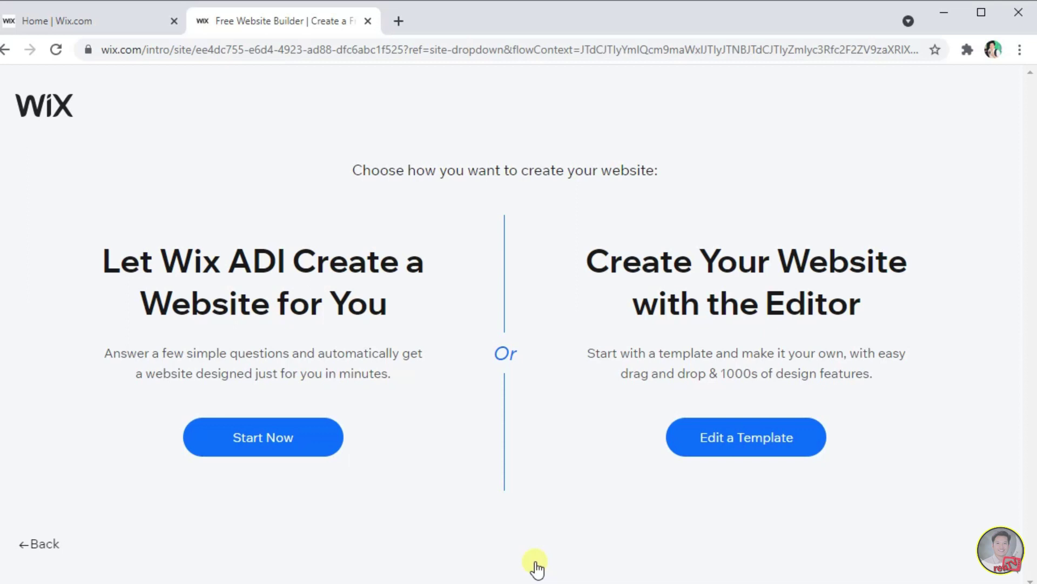
Let Wix ADI create the site, paste the owner's full name, skip importing, and accept the review
left_click(270, 442)
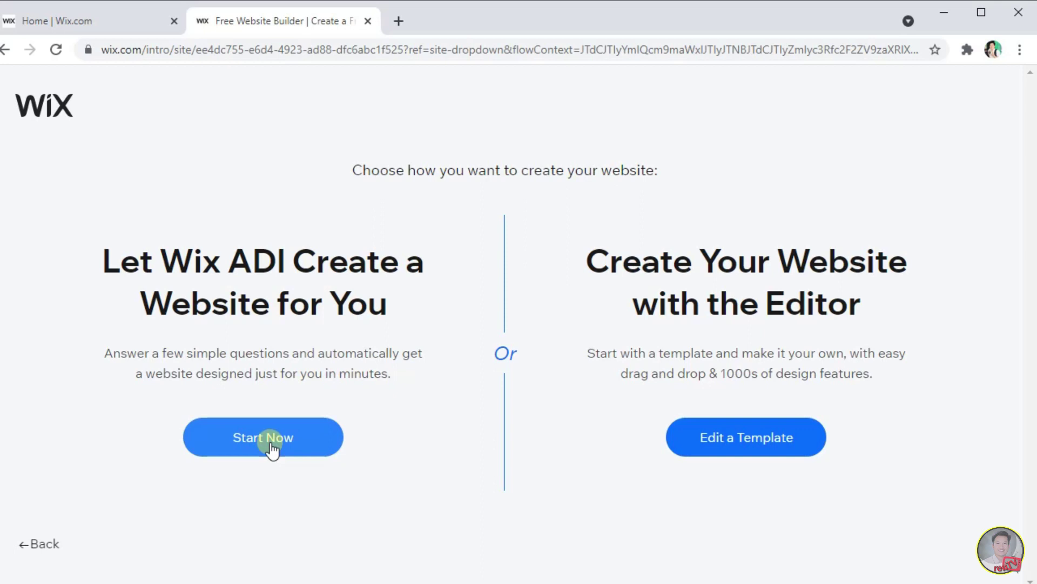
left_click(272, 446)
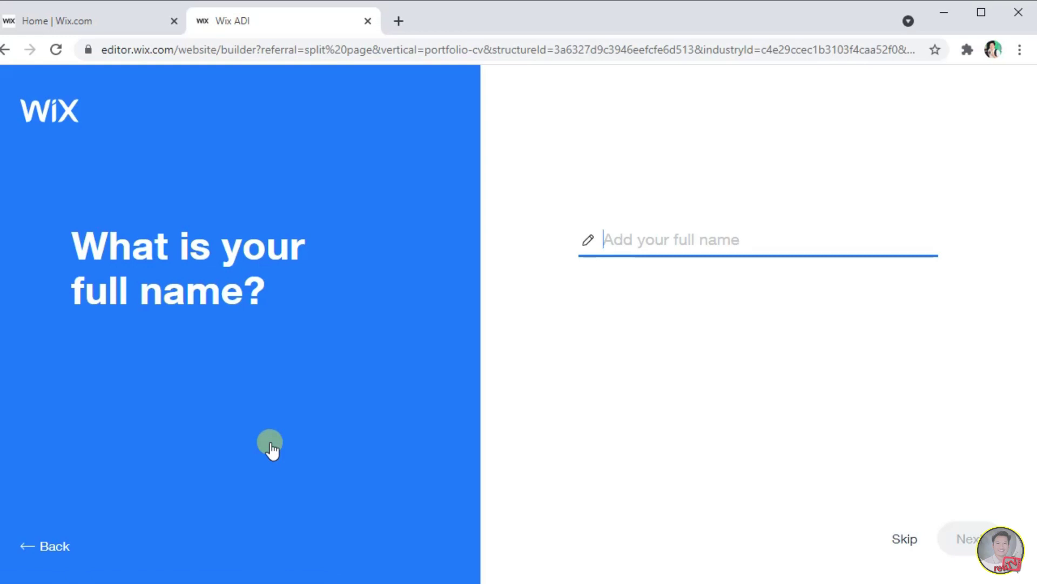
key("ctrl+v")
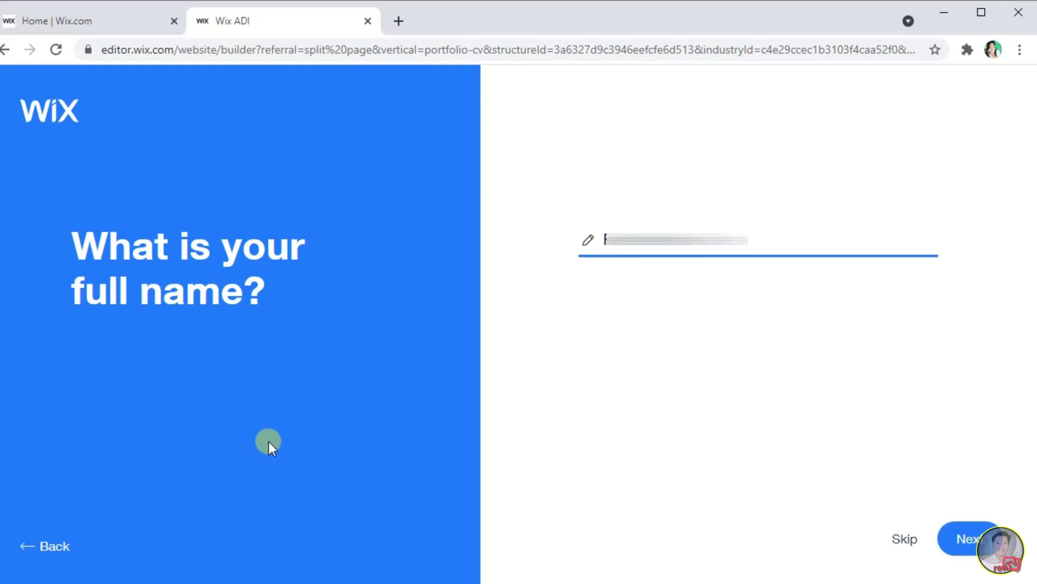
left_click(971, 547)
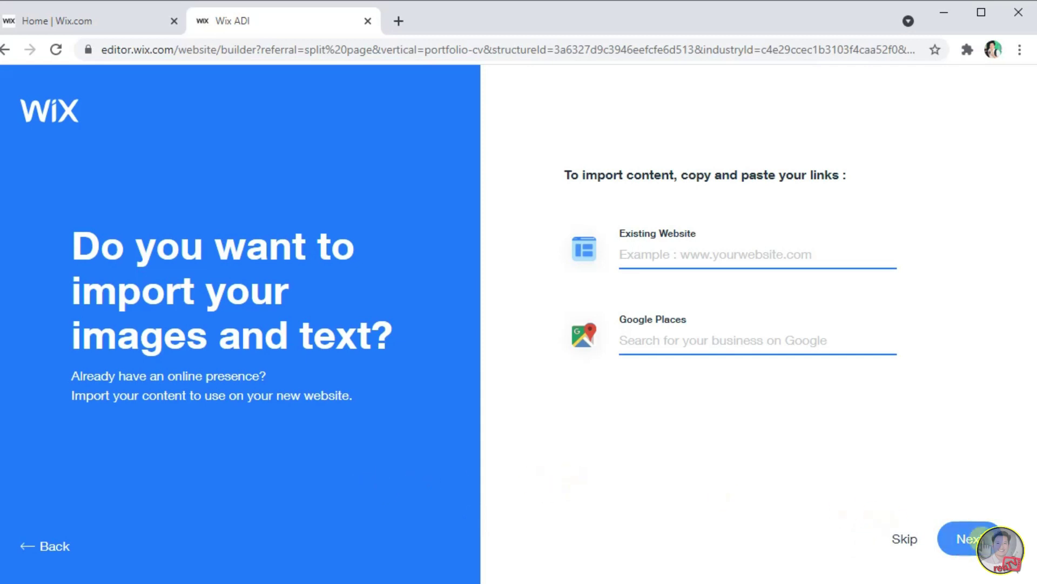
left_click(985, 547)
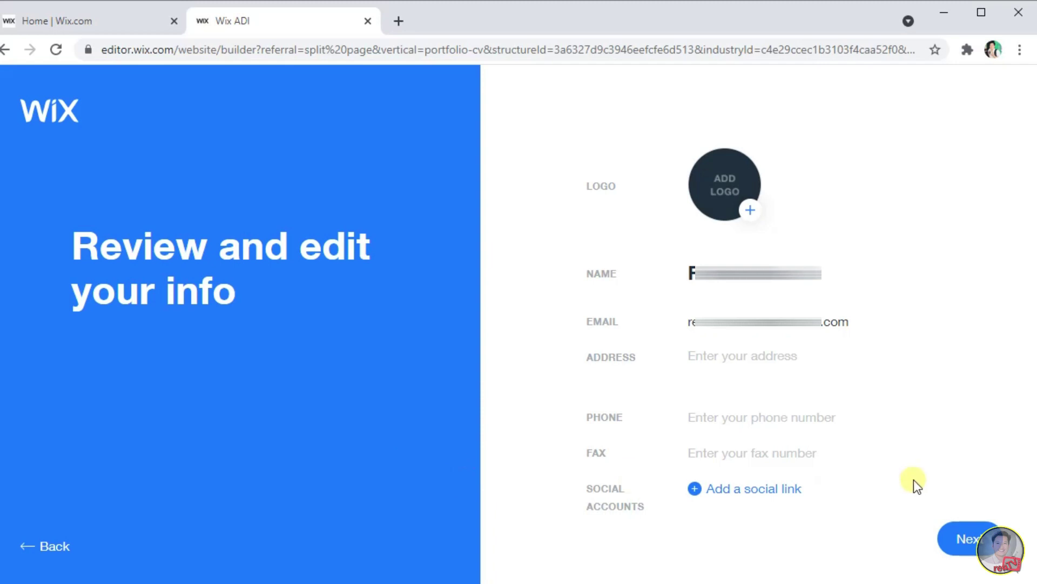
left_click(957, 538)
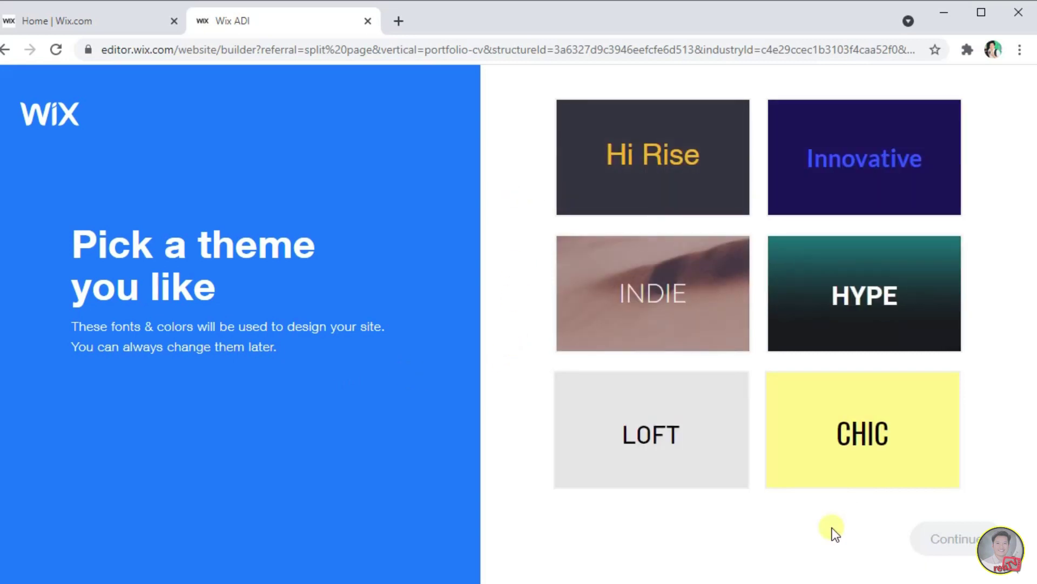
Pick the Innovative theme and the dark navy homepage design
left_click(845, 191)
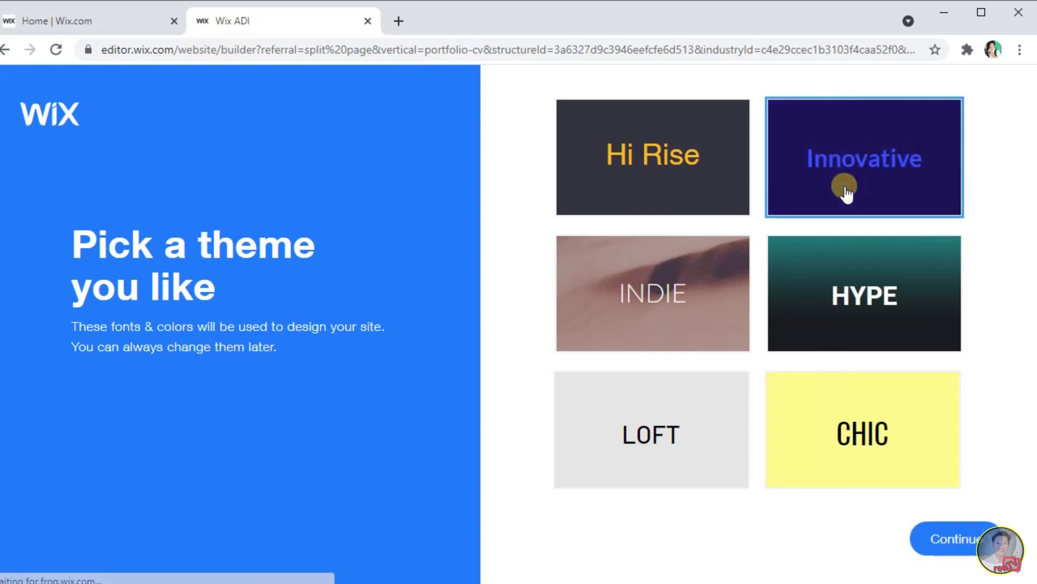
left_click(945, 541)
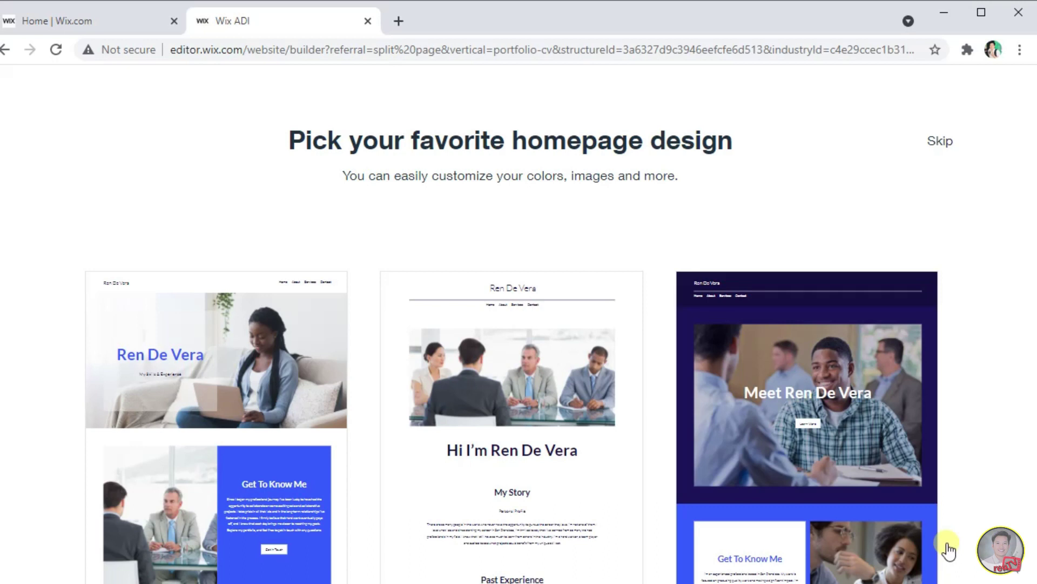
mouse_move(518, 416)
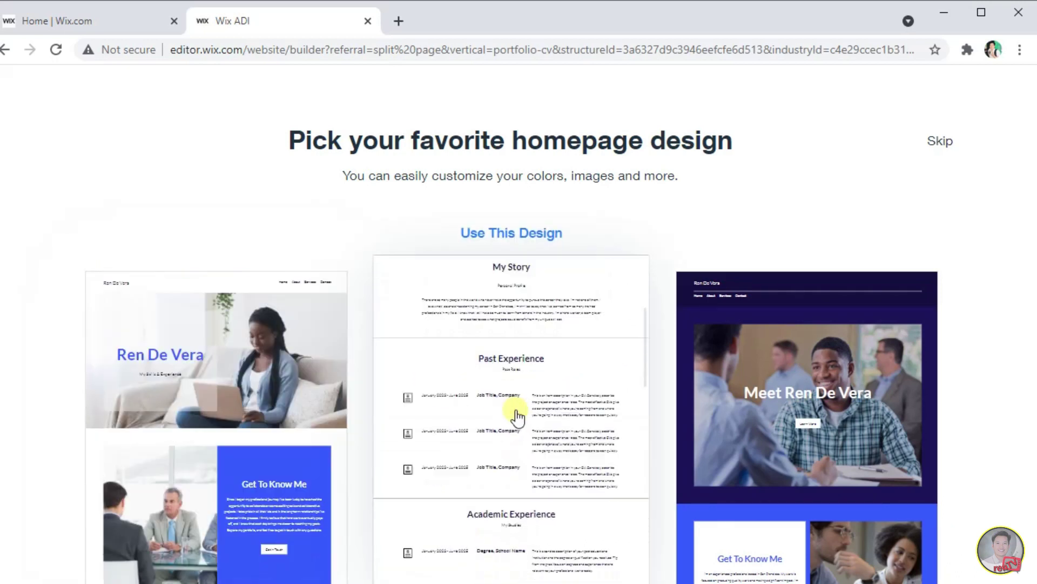
mouse_move(788, 412)
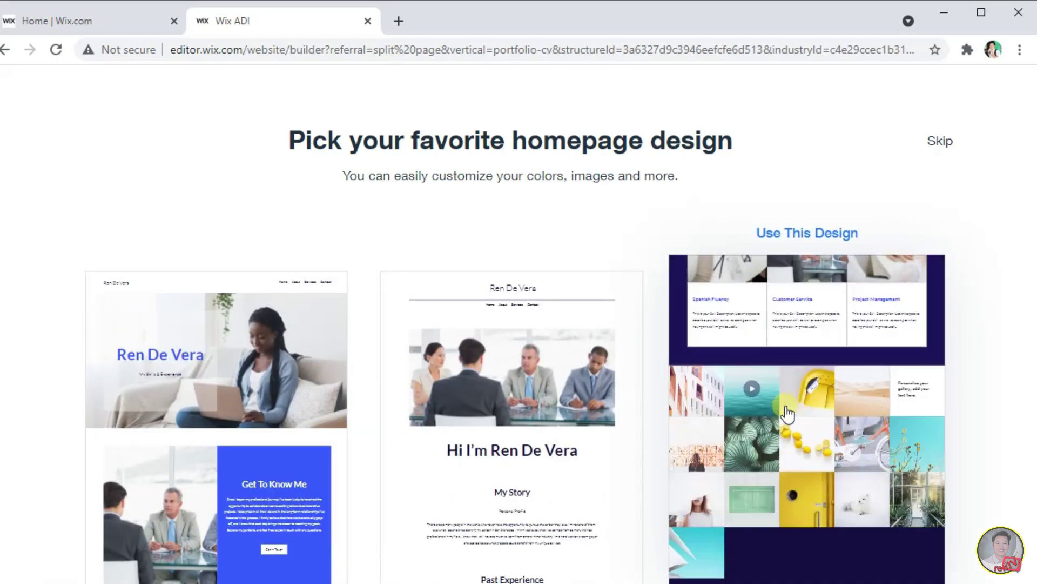
left_click(873, 379)
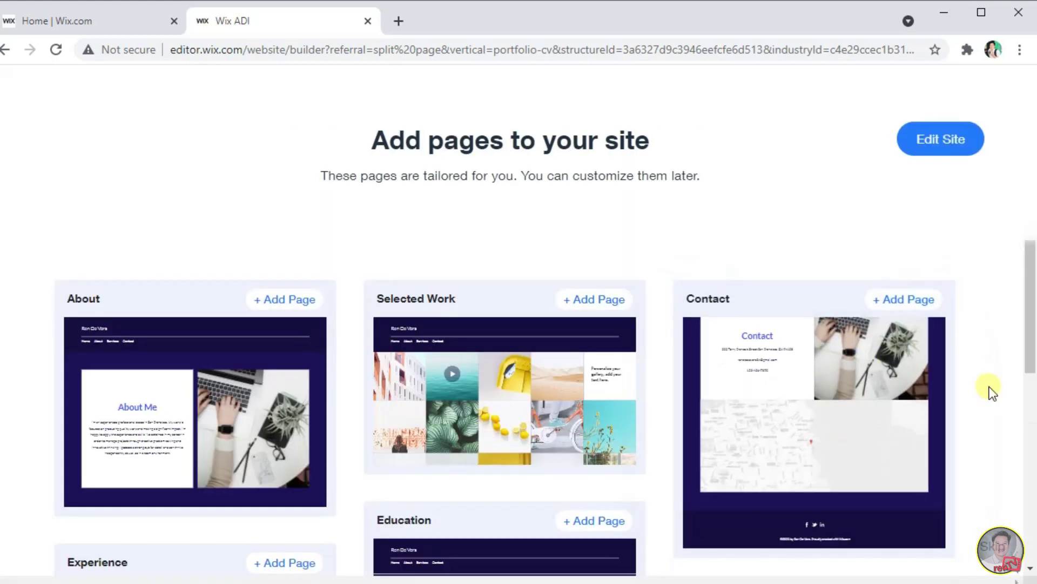
Add the About, Contact, Education and Instagram pages, then open the editor
left_click(265, 297)
left_click(890, 296)
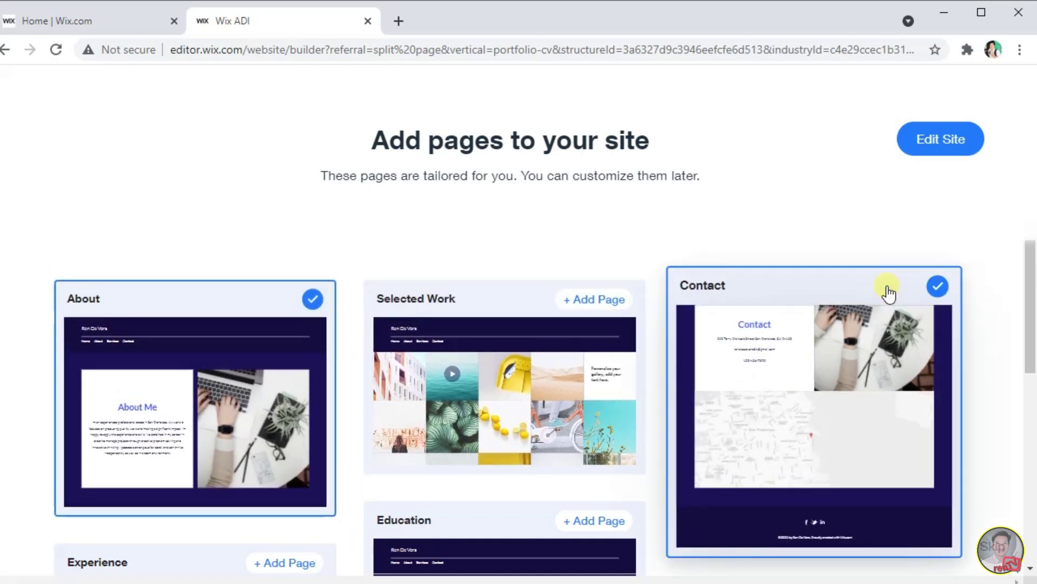
scroll(573, 481, "down", 3)
left_click(586, 357)
scroll(352, 429, "down", 6)
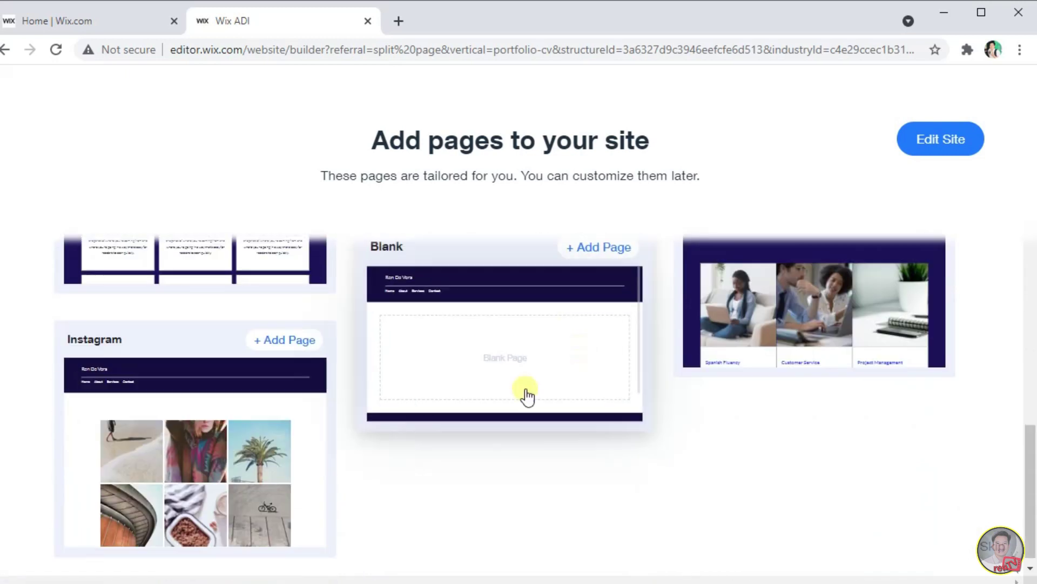
left_click(294, 330)
scroll(792, 540, "up", 10)
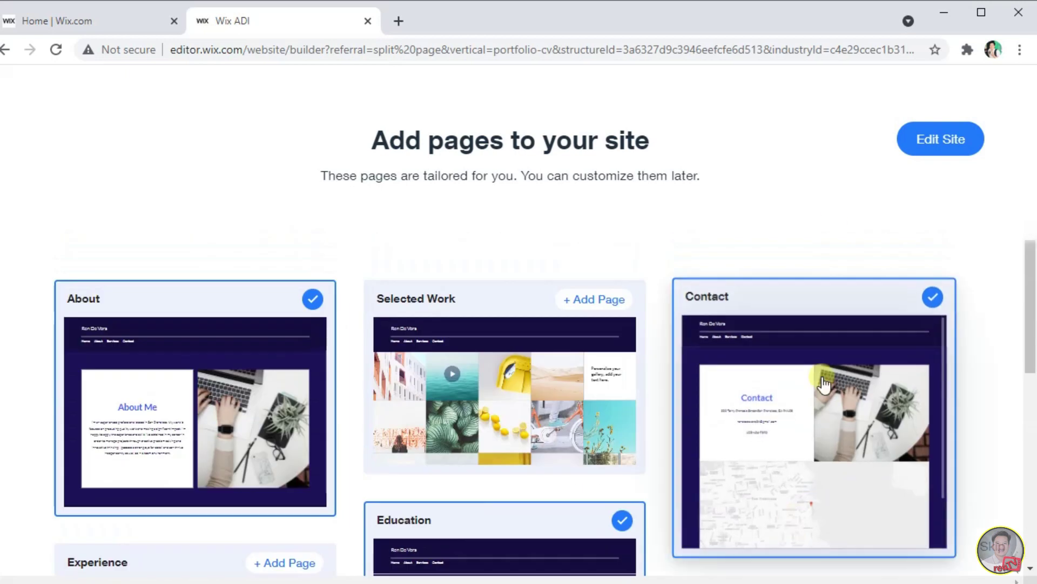
left_click(917, 140)
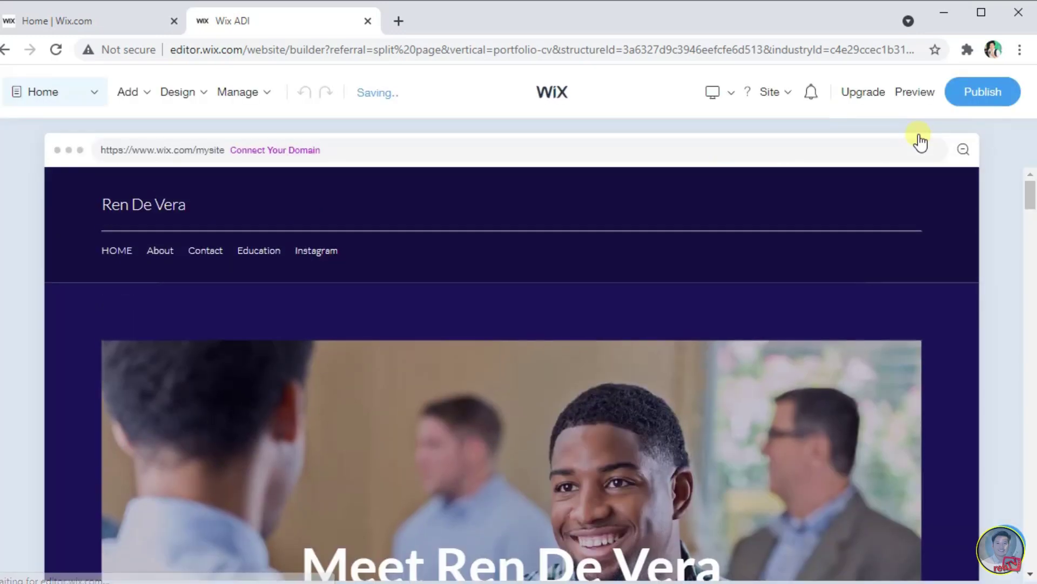
scroll(364, 271, "down", 15)
scroll(371, 277, "down", 15)
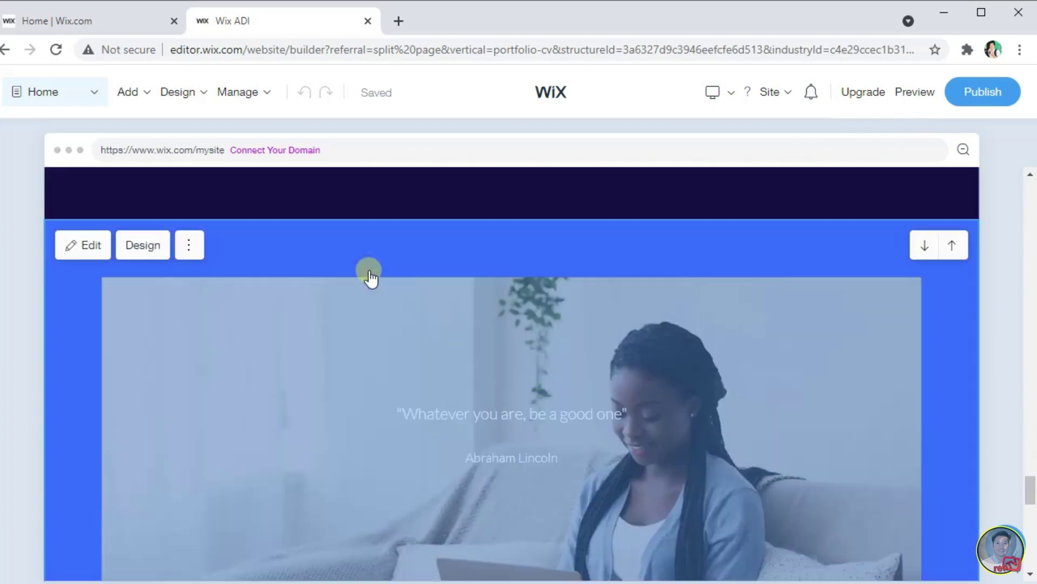
scroll(370, 274, "down", 10)
left_click_drag(1031, 556, 1014, 200)
mouse_move(494, 184)
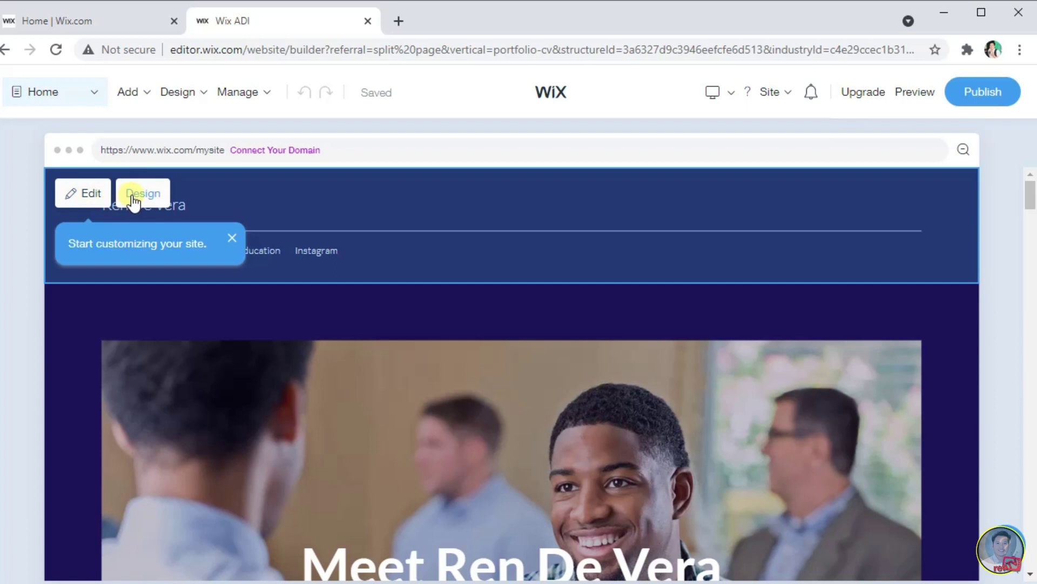
Append 'II' to the header's business name
left_click(389, 203)
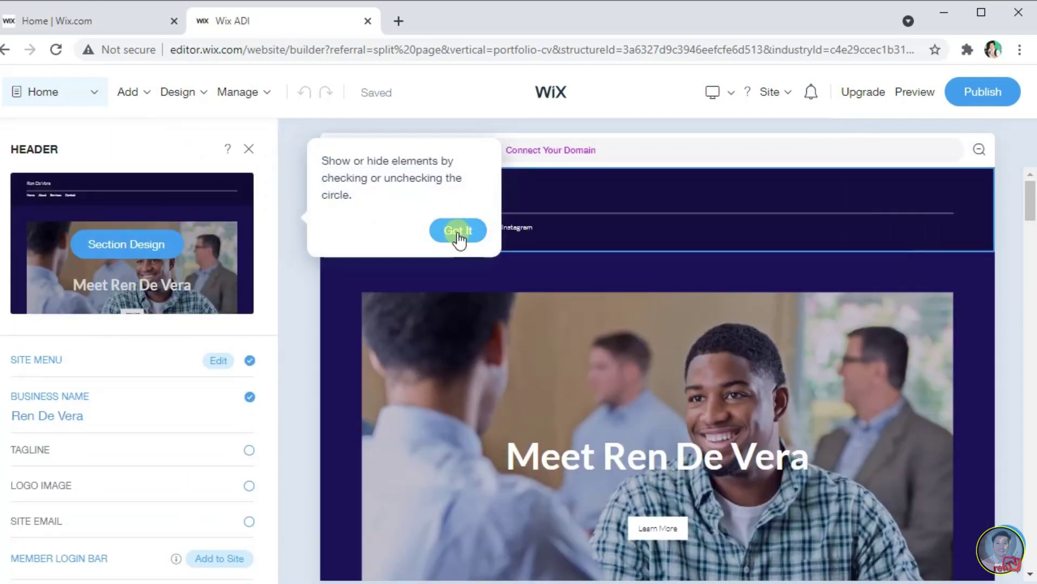
left_click(458, 231)
left_click(102, 416)
left_click(106, 435)
type("II")
Enable the header logo image and upload HUMSS-removed bg.png to site files, selecting it
scroll(143, 425, "down", 2)
left_click(249, 431)
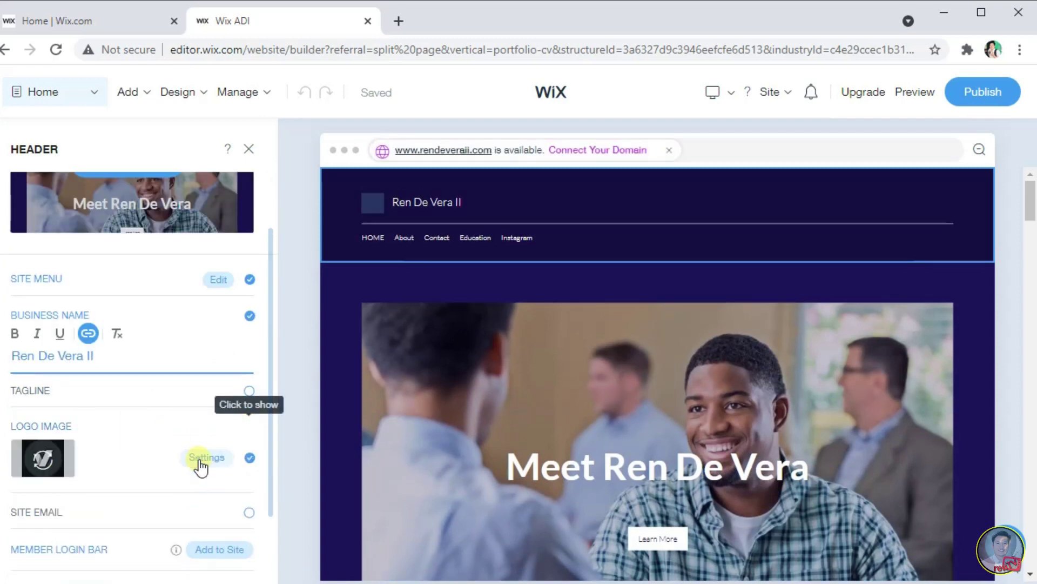
left_click(41, 439)
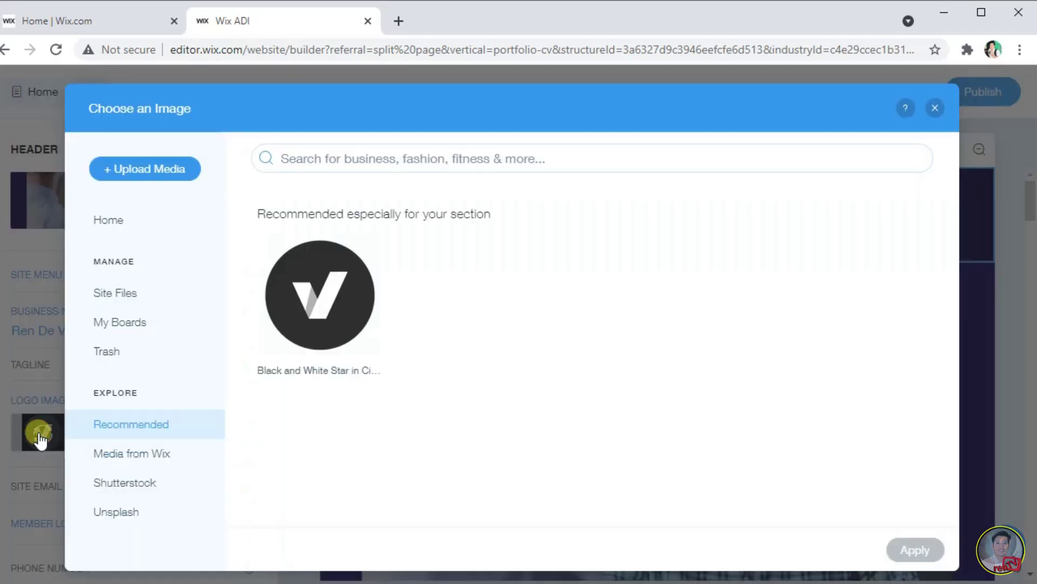
left_click(115, 296)
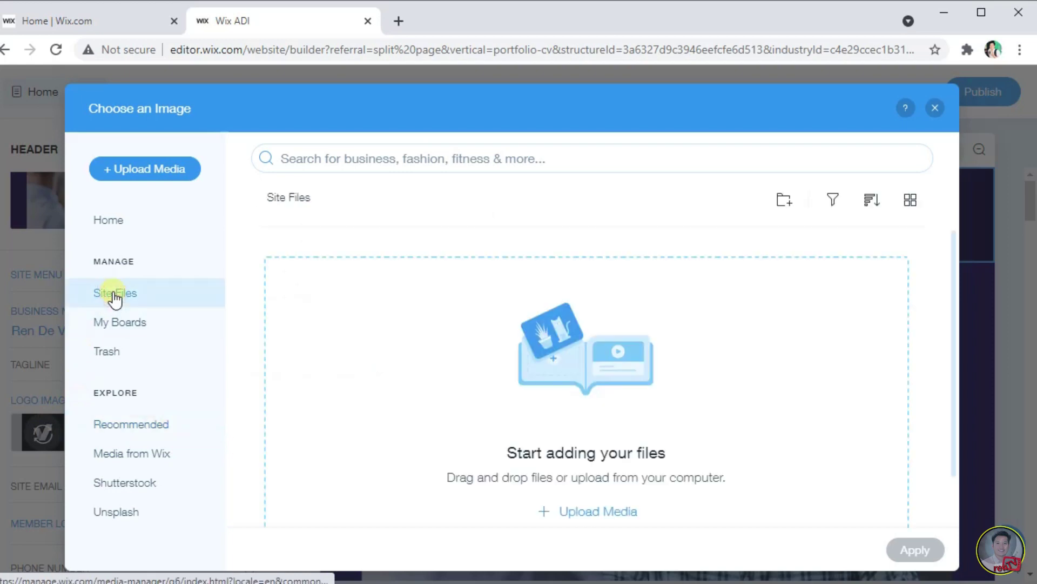
left_click(287, 406)
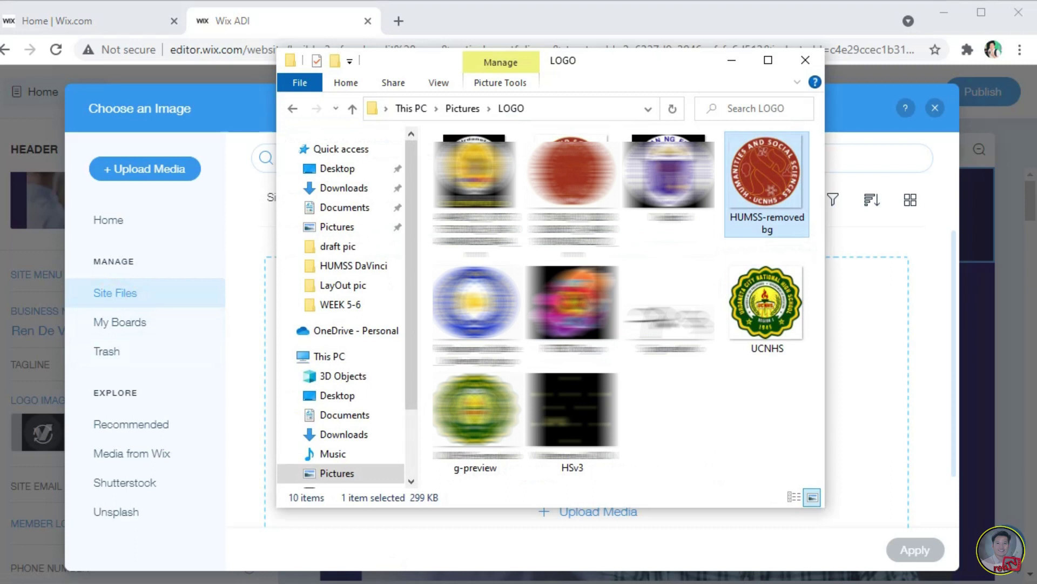
left_click_drag(760, 184, 874, 432)
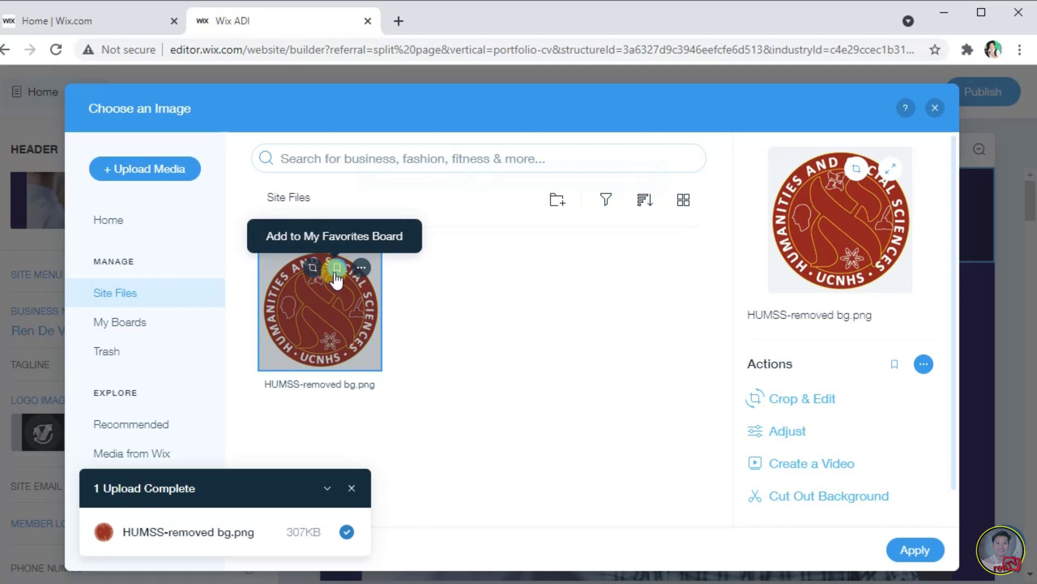
left_click(362, 268)
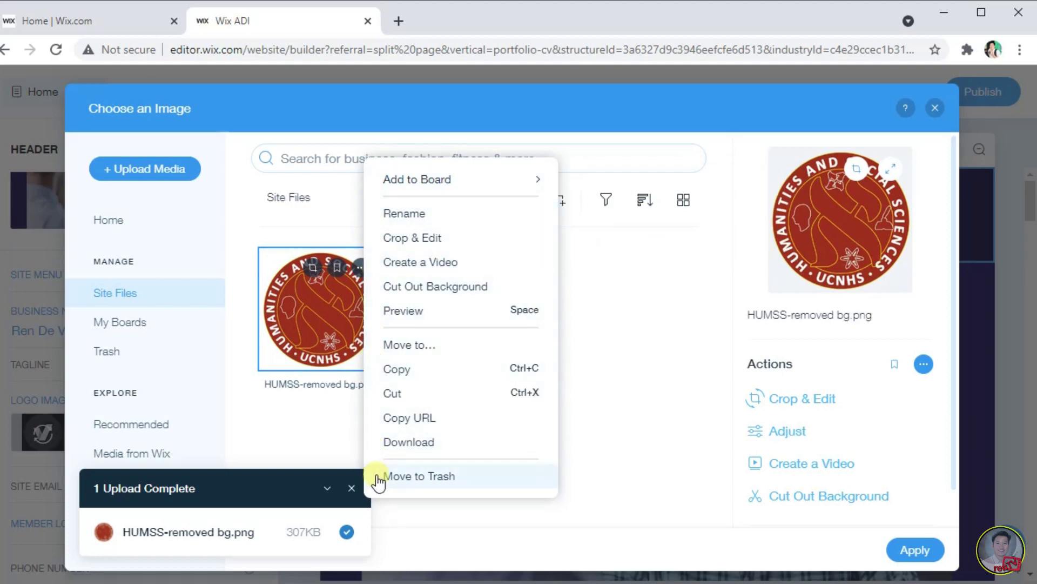
left_click(625, 430)
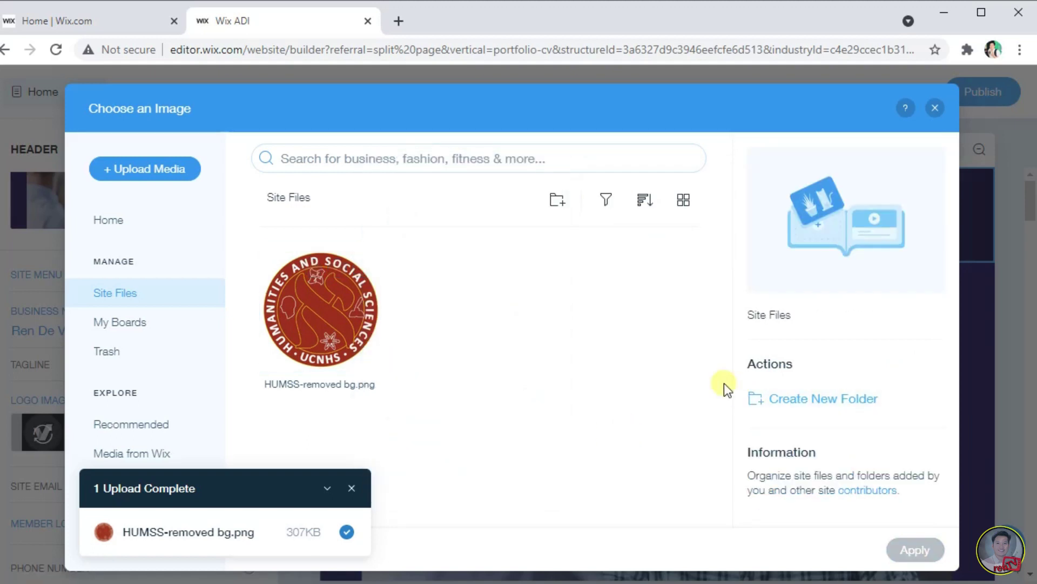
left_click(336, 306)
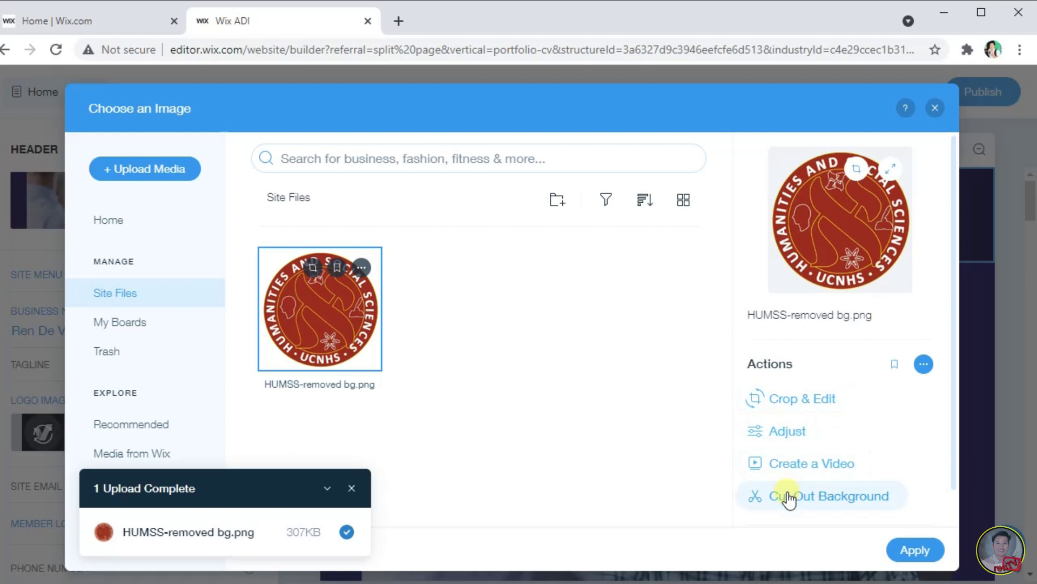
Apply the HUMSS image as the header logo, declining a logo-based colour palette
left_click(912, 557)
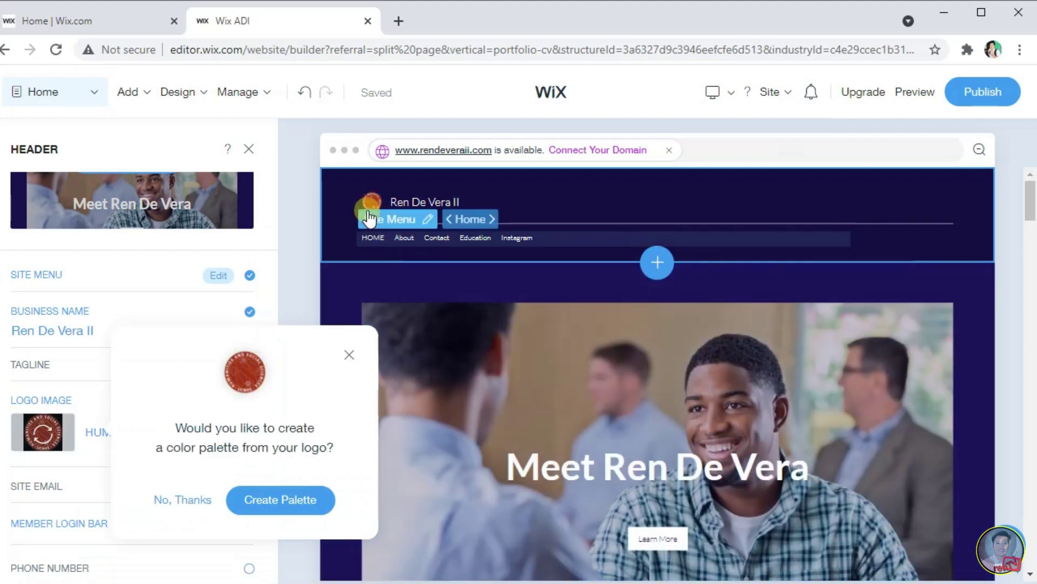
left_click(371, 202)
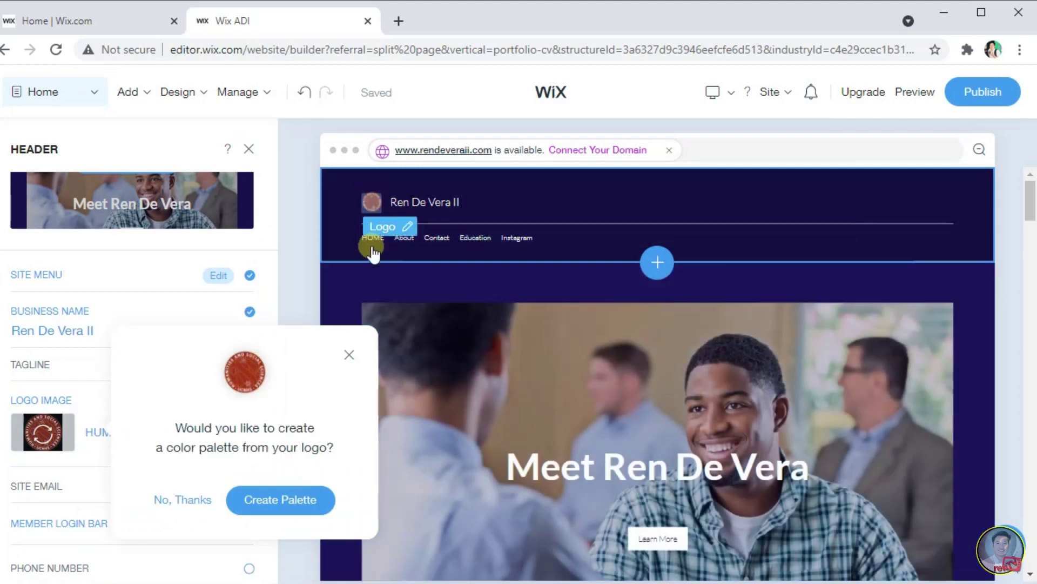
left_click(349, 355)
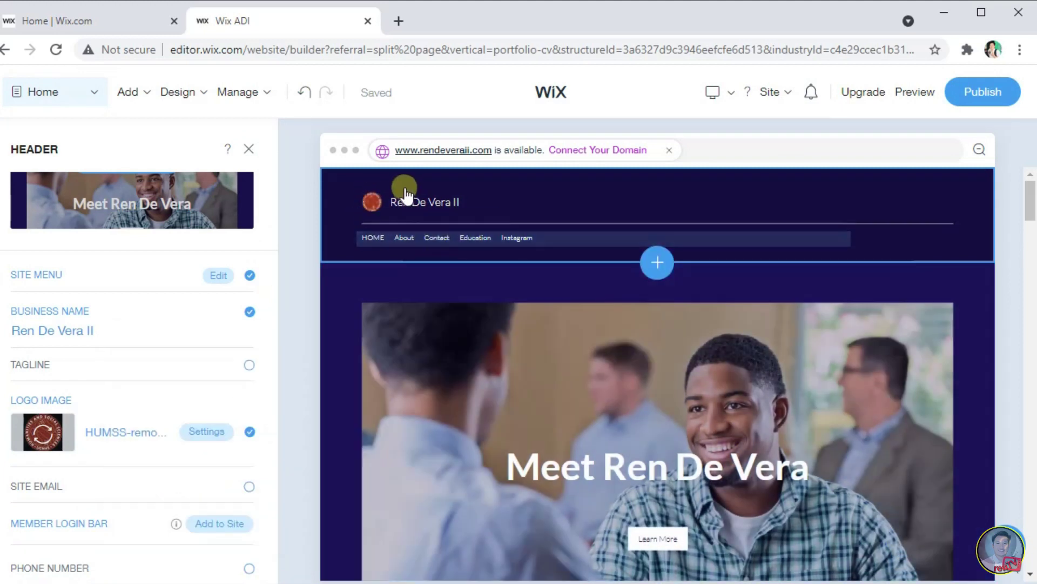
left_click(250, 151)
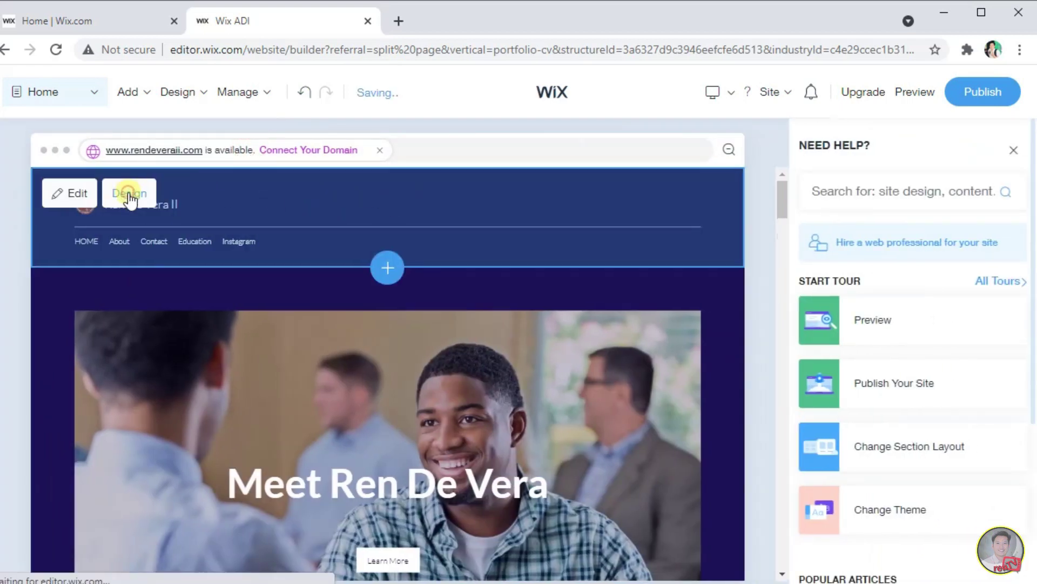
Make the header fixed with a centred-logo layout and dismiss the site-saved notice
left_click(129, 198)
scroll(129, 294, "down", 4)
left_click(131, 257)
left_click(171, 299)
scroll(162, 378, "down", 6)
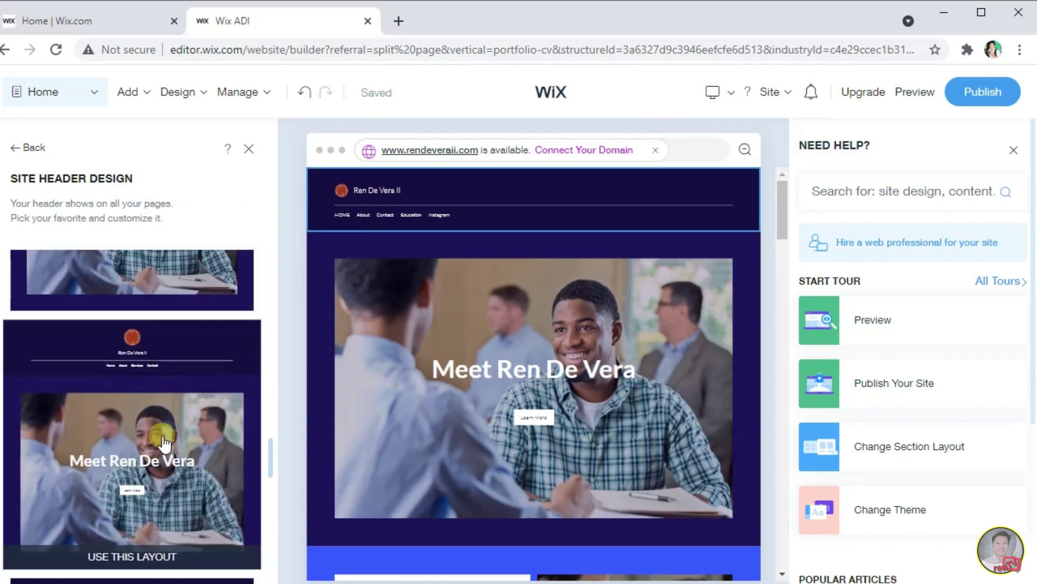
left_click(175, 433)
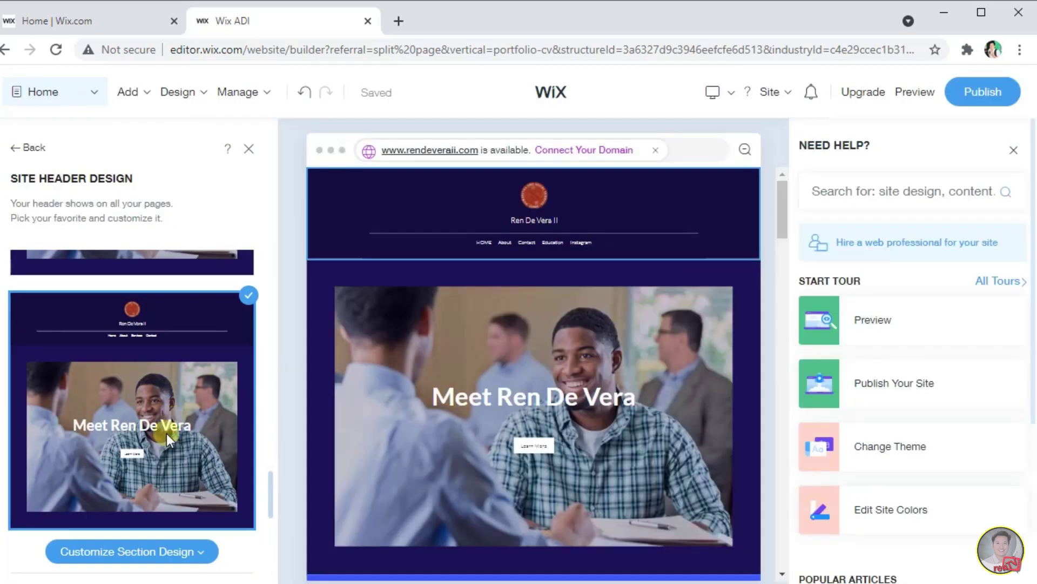
left_click(249, 149)
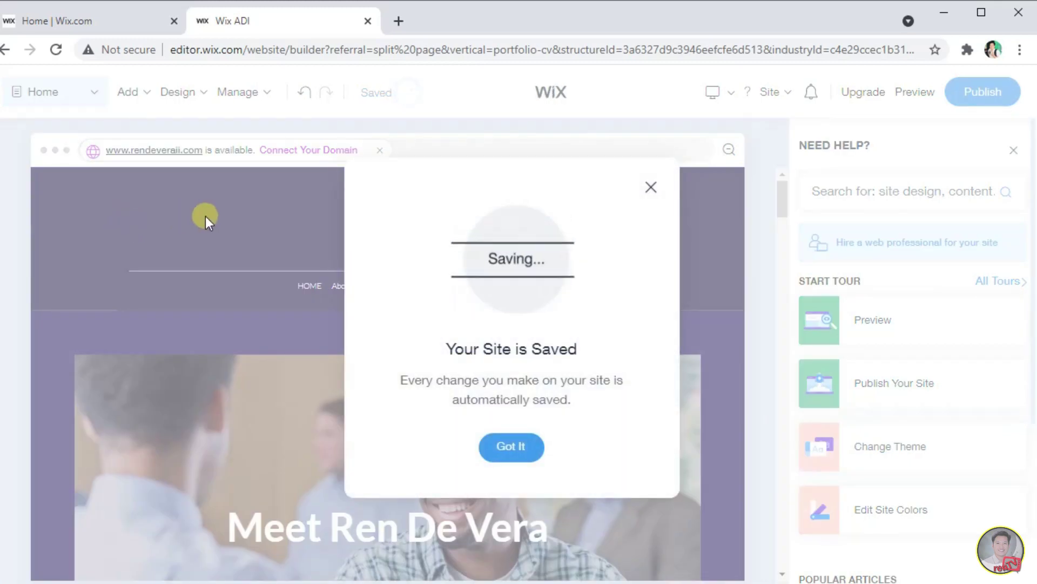
left_click(209, 218)
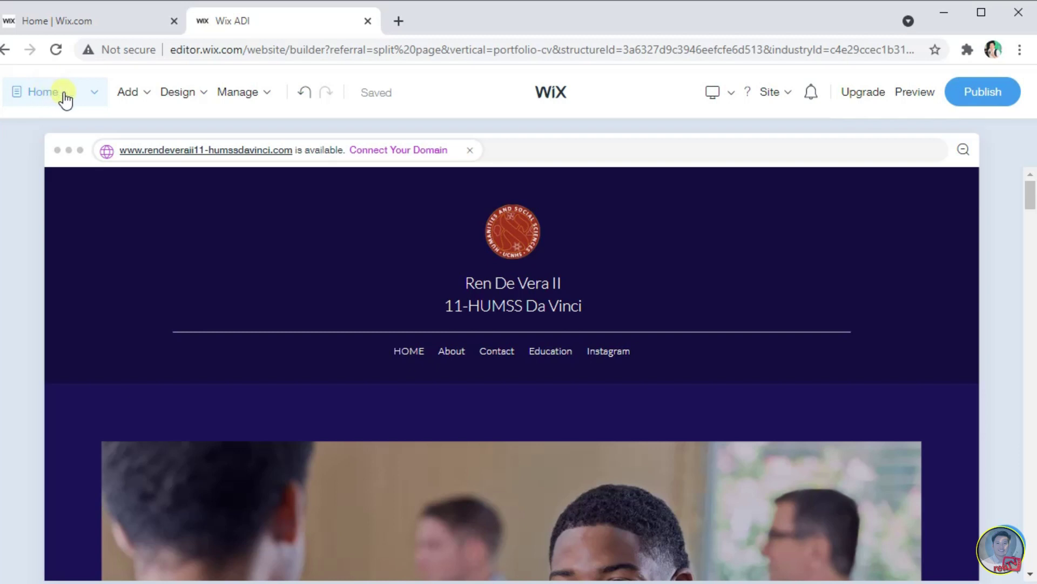
left_click(131, 100)
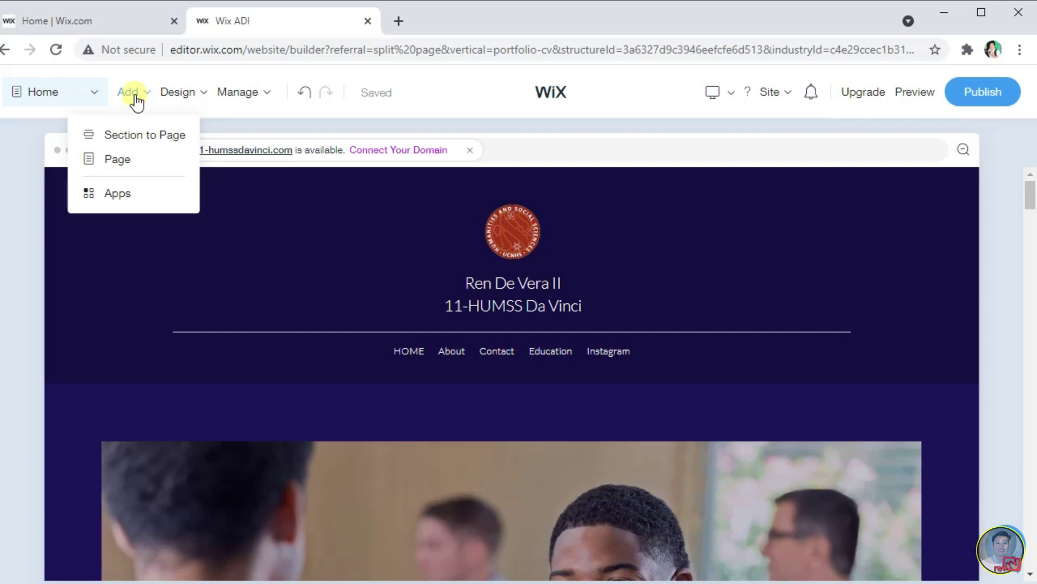
left_click(194, 99)
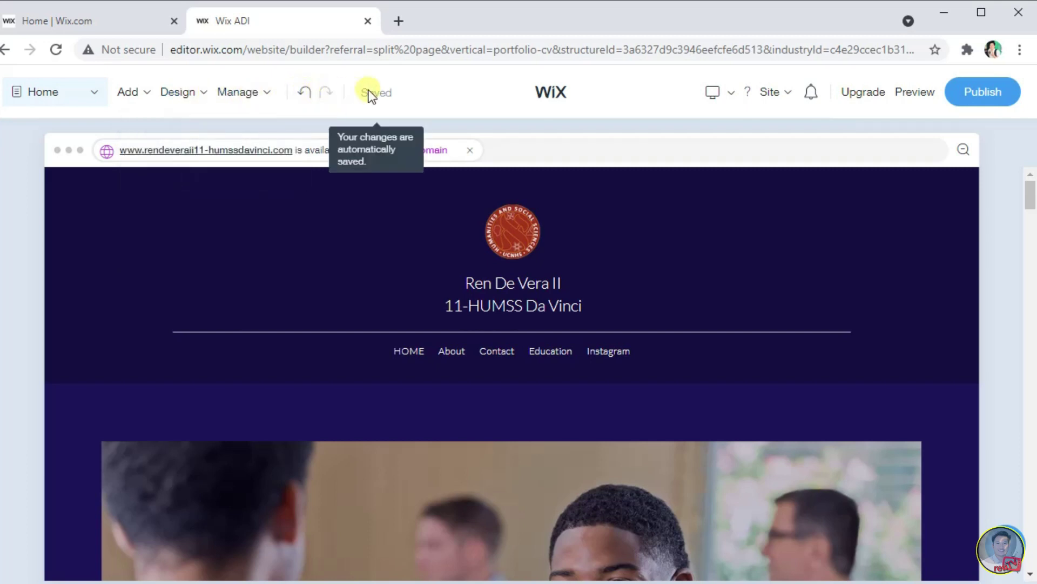
mouse_move(733, 102)
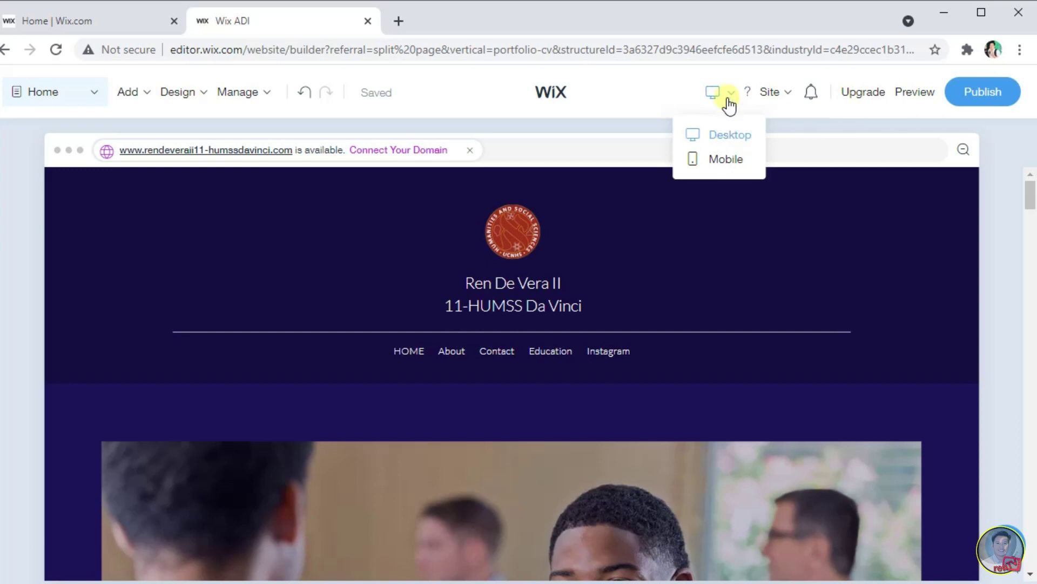
mouse_move(787, 103)
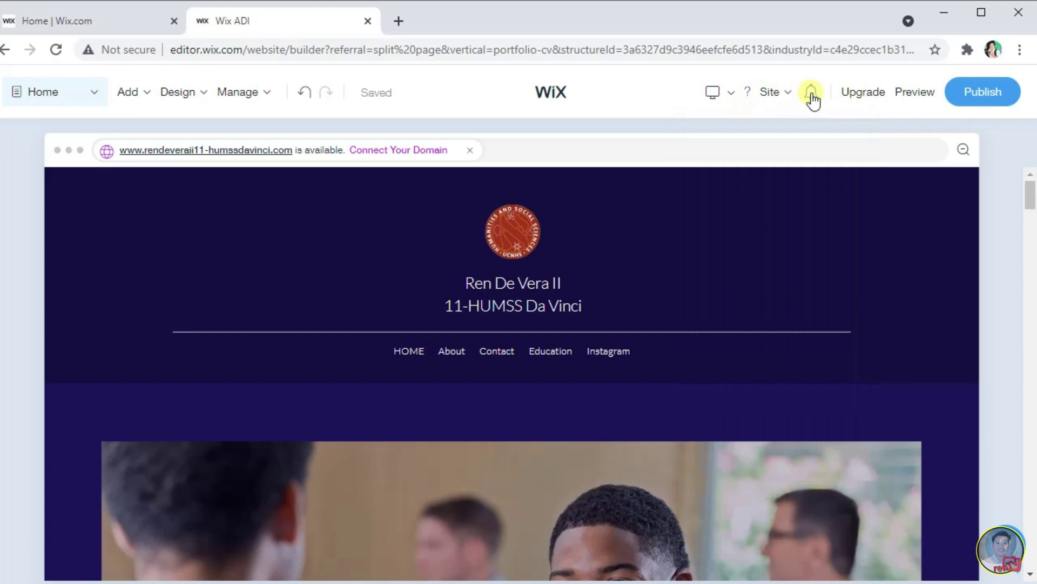
mouse_move(867, 104)
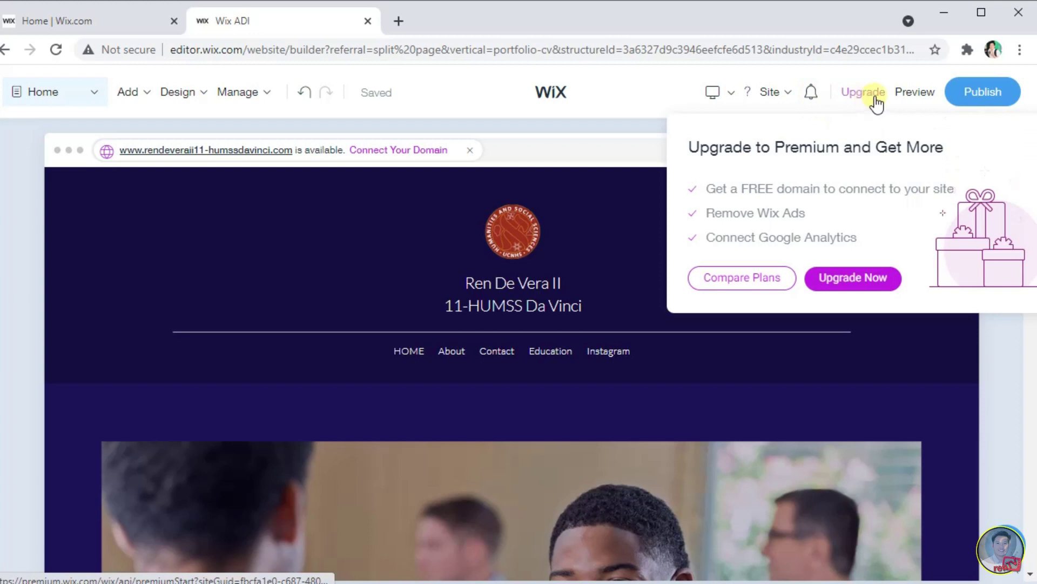
mouse_move(898, 259)
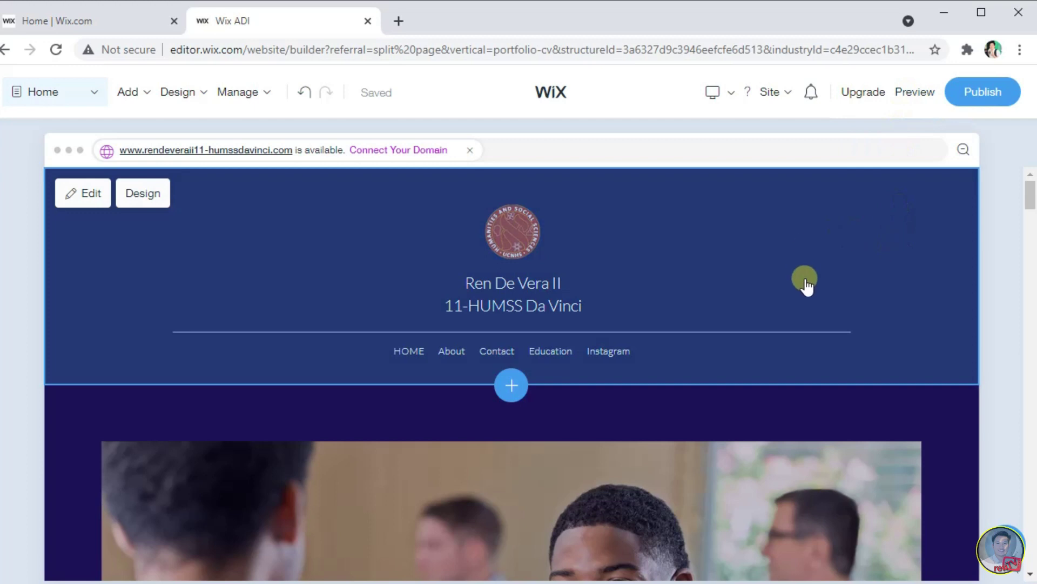
scroll(829, 289, "down", 3)
scroll(832, 291, "up", 3)
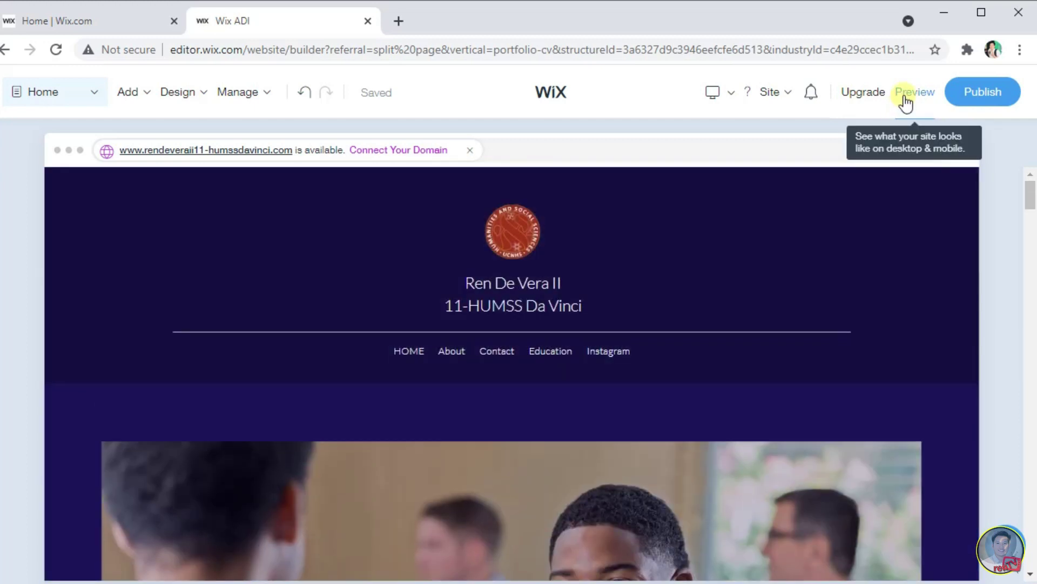
left_click(905, 98)
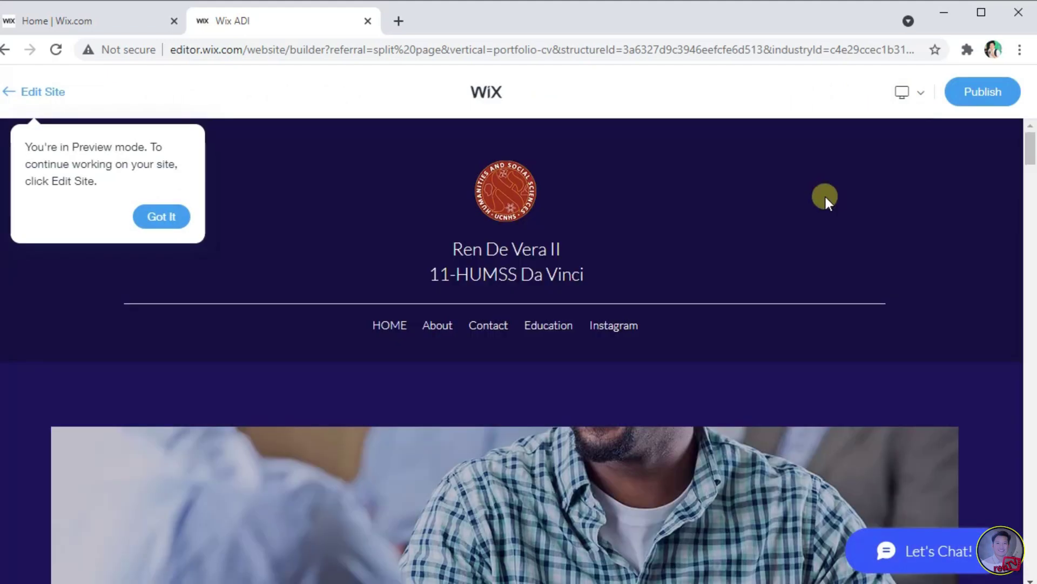
left_click(142, 216)
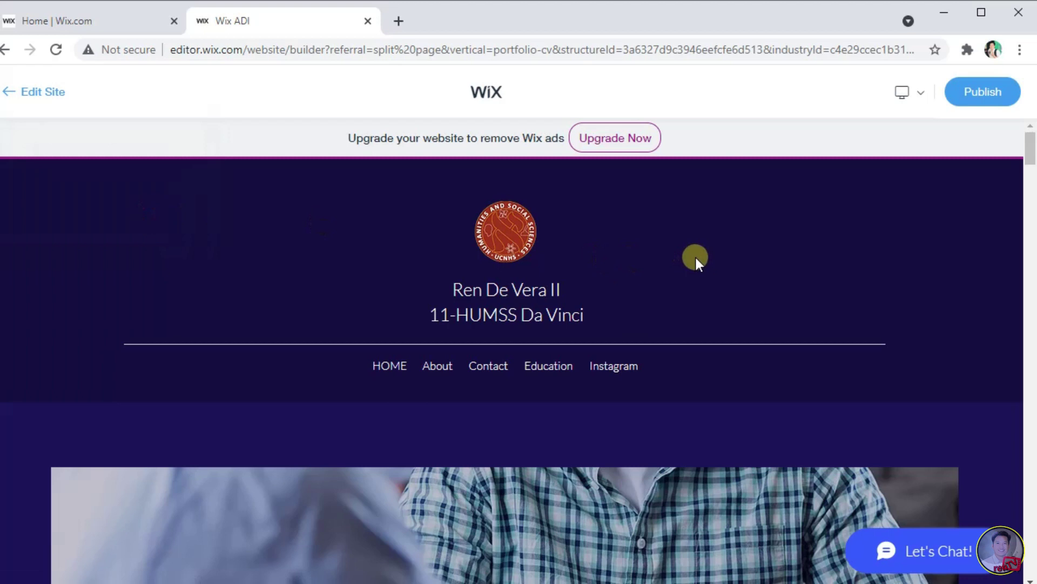
scroll(698, 258, "down", 10)
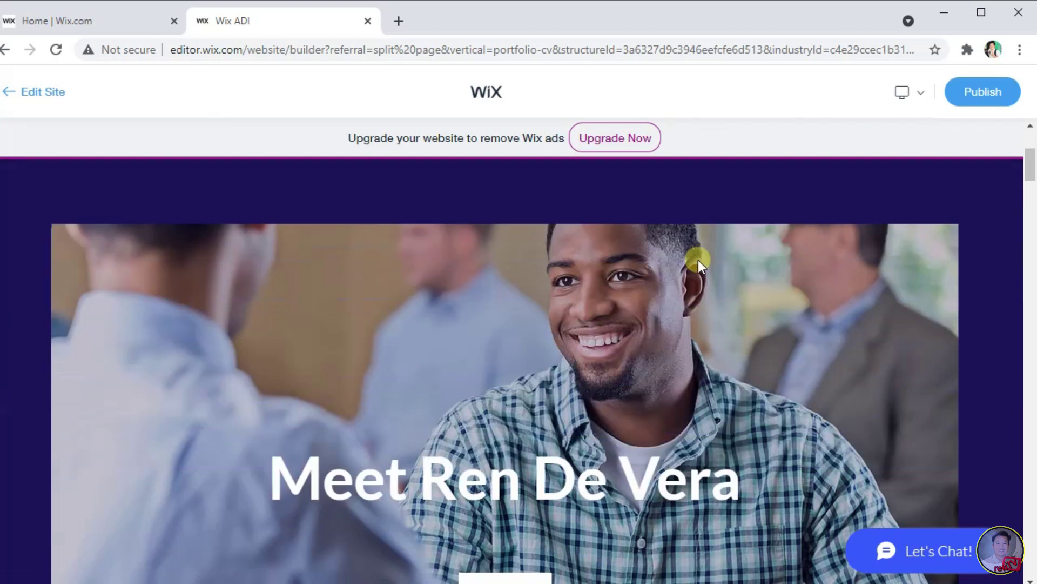
scroll(698, 260, "down", 3)
scroll(697, 259, "up", 15)
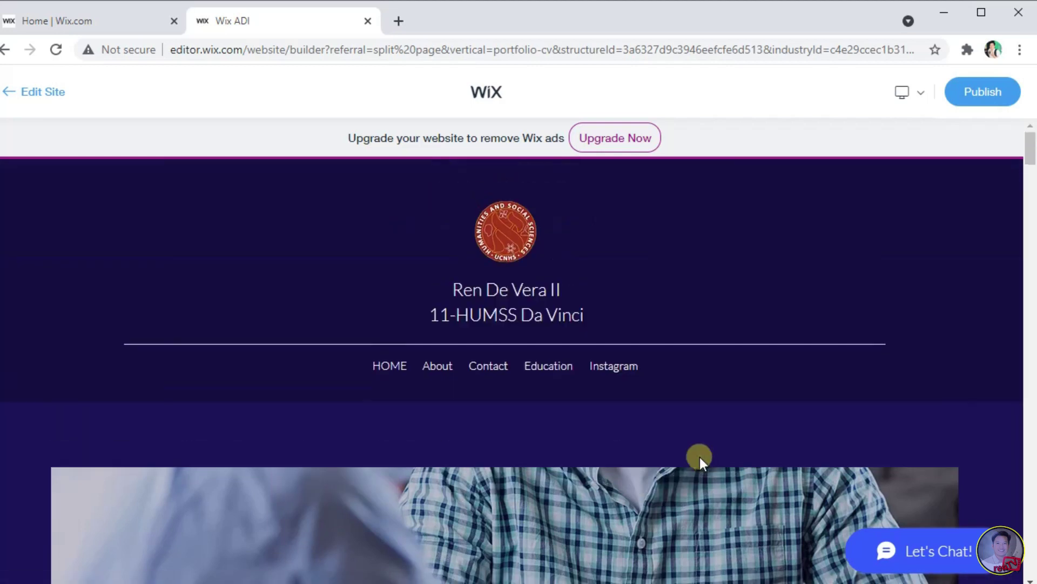
left_click(439, 368)
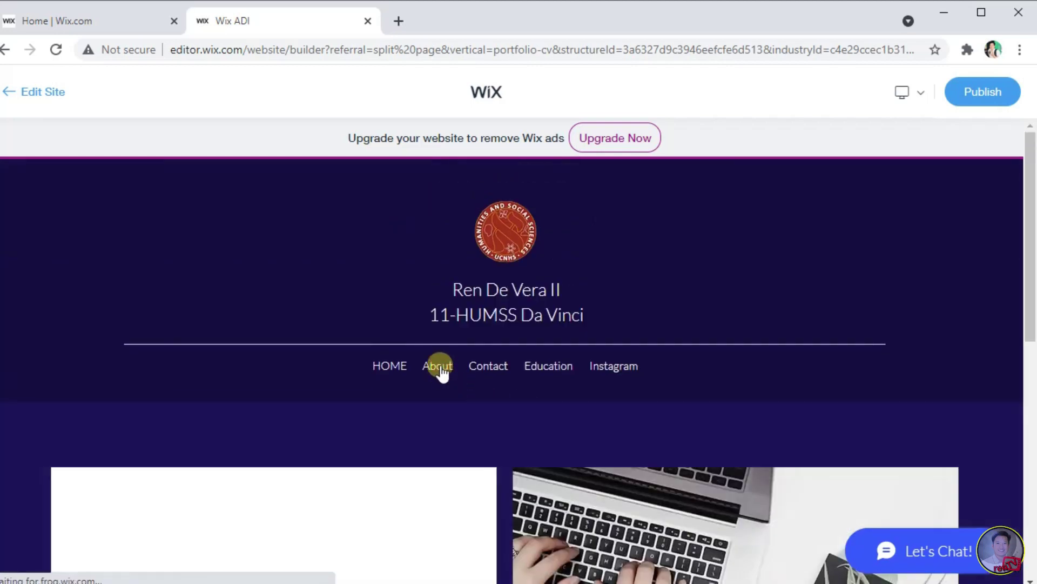
scroll(447, 419, "down", 6)
scroll(449, 417, "up", 4)
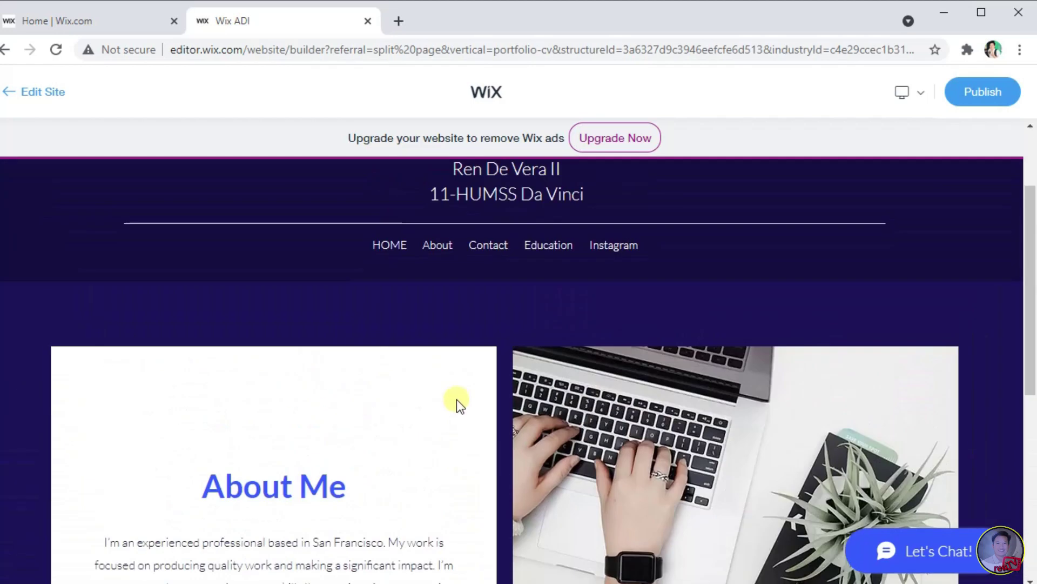
left_click(494, 250)
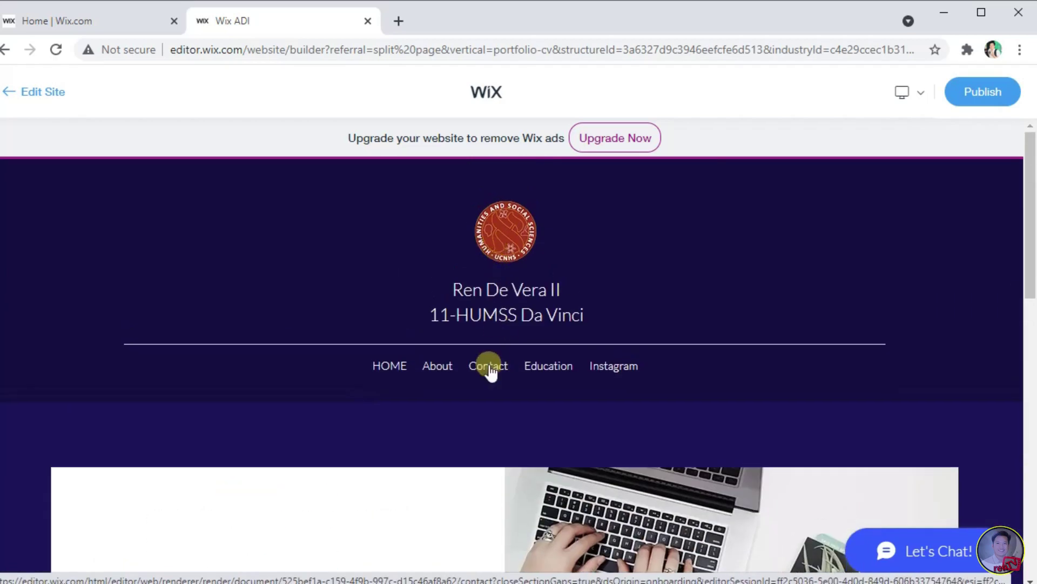
scroll(489, 368, "down", 3)
scroll(544, 285, "up", 2)
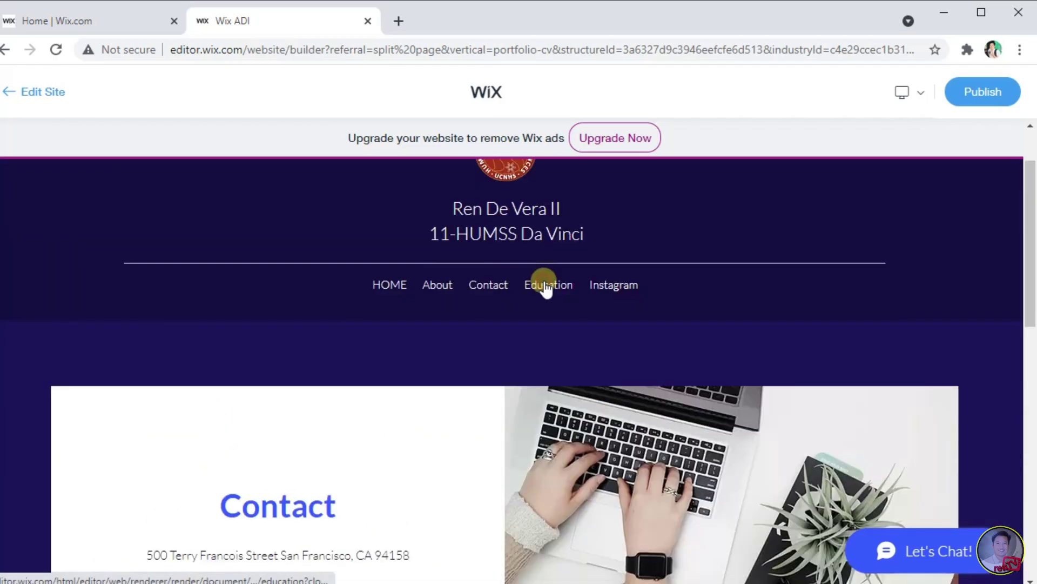
left_click(544, 285)
scroll(542, 311, "down", 3)
scroll(536, 316, "down", 3)
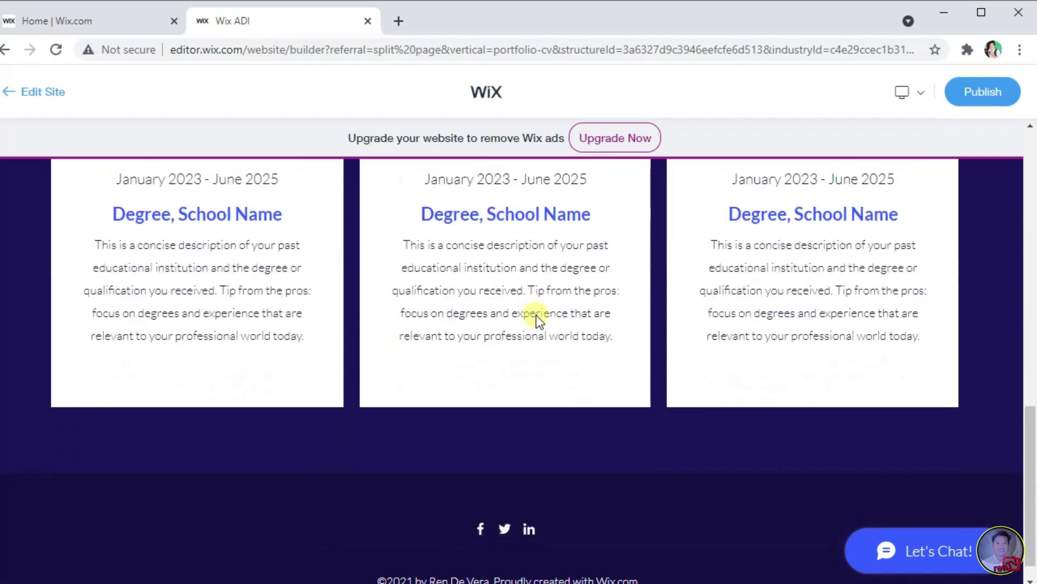
scroll(545, 292, "up", 6)
left_click(616, 204)
scroll(552, 429, "up", 1)
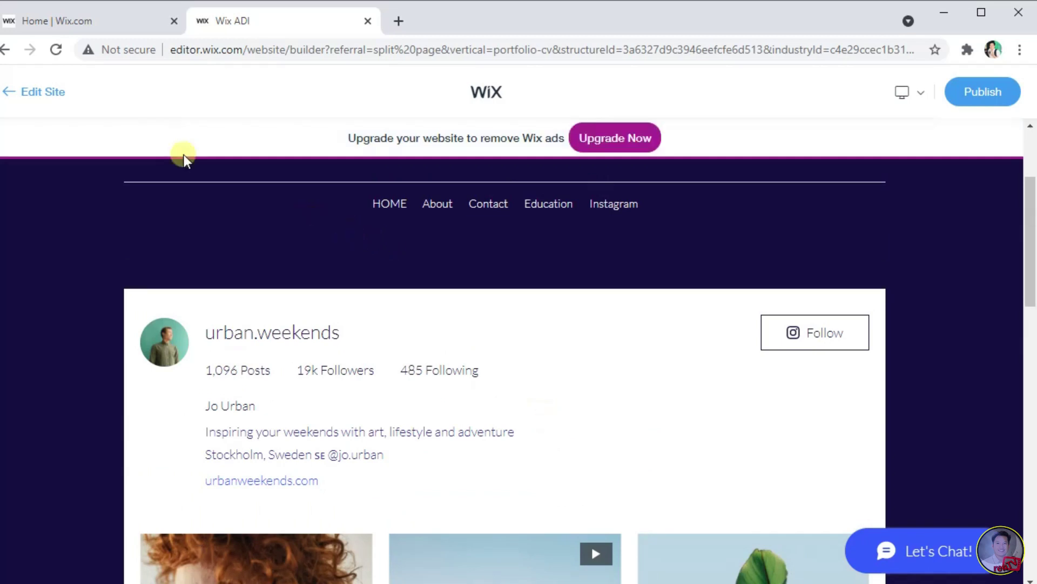
Change the hero title's 'Meet' to 'Hi! Im' and append 'II' after the owner's name
left_click(37, 96)
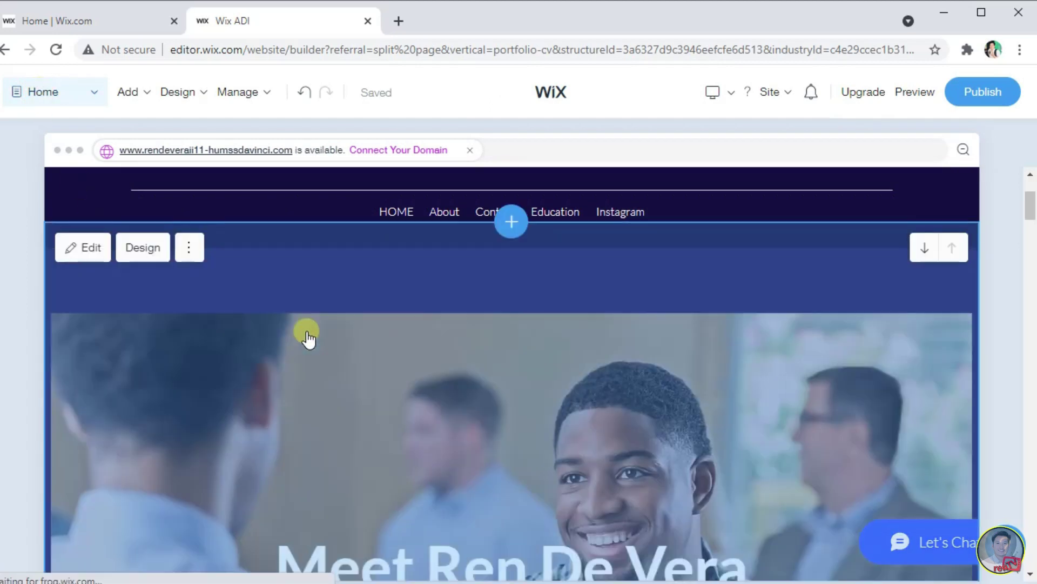
scroll(308, 338, "up", 3)
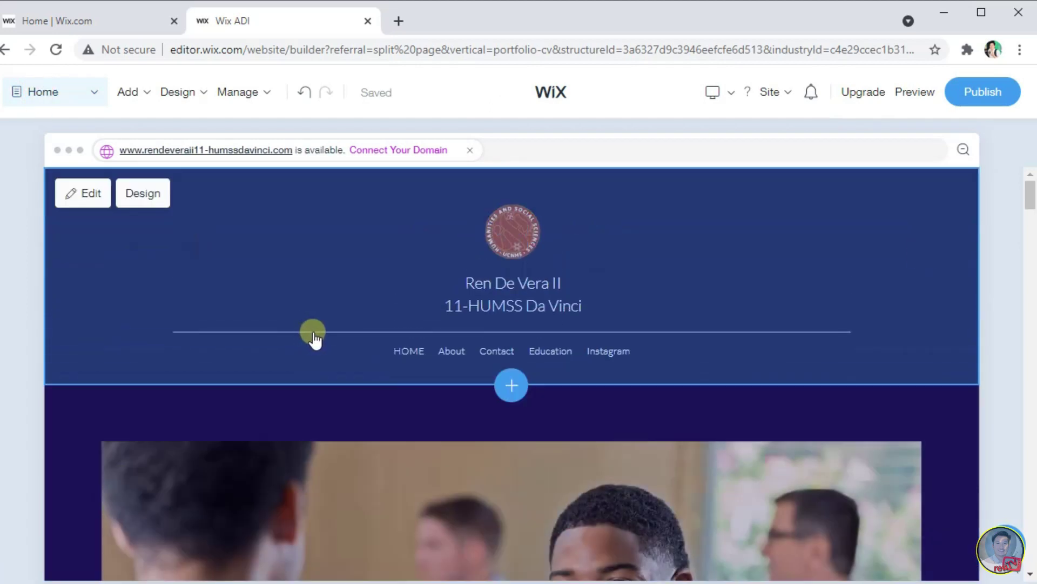
scroll(575, 329, "down", 3)
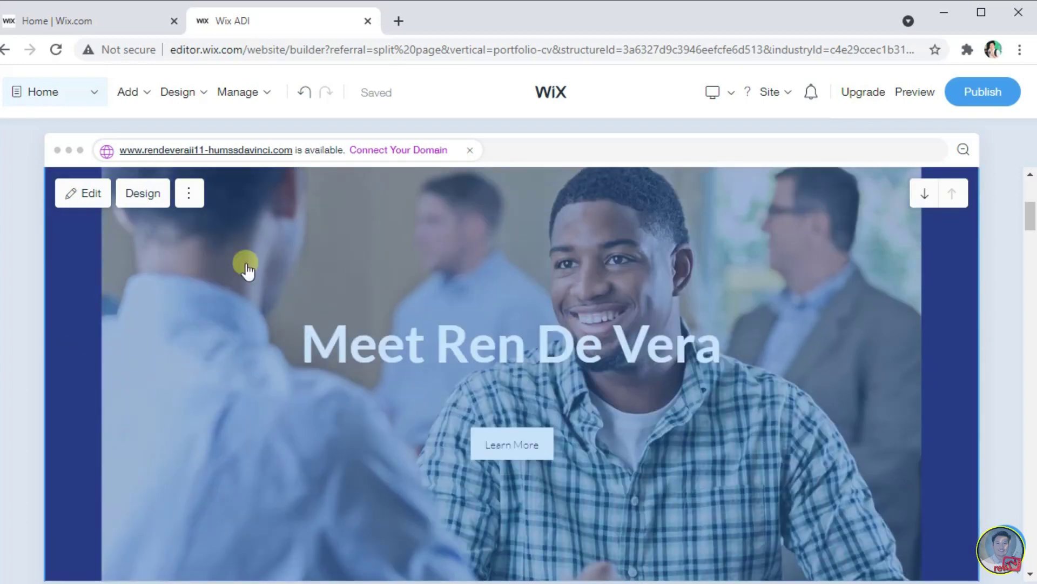
left_click(96, 198)
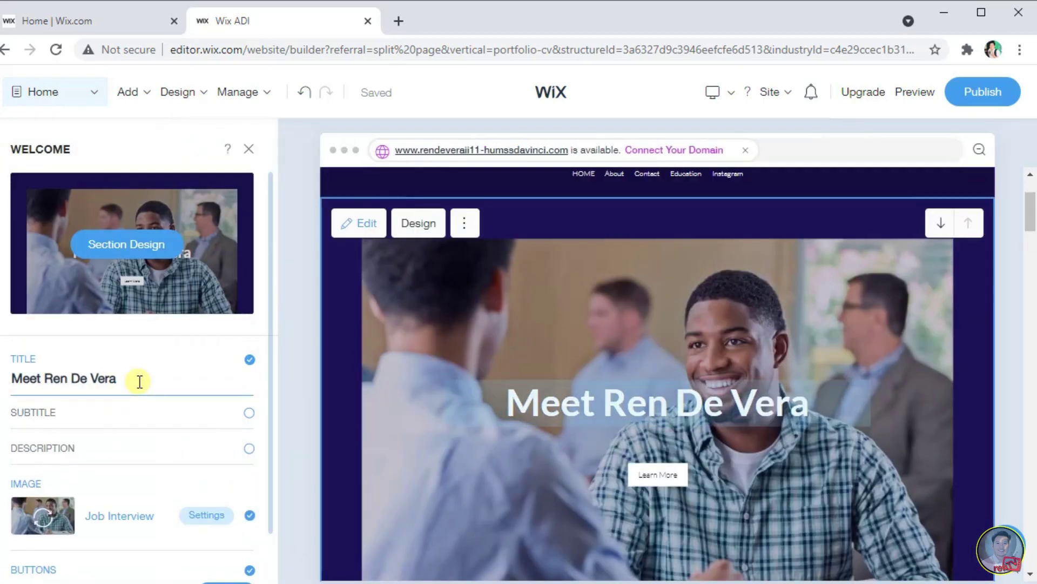
left_click(140, 382)
left_click_drag(41, 398, 6, 400)
type("Hi! Im")
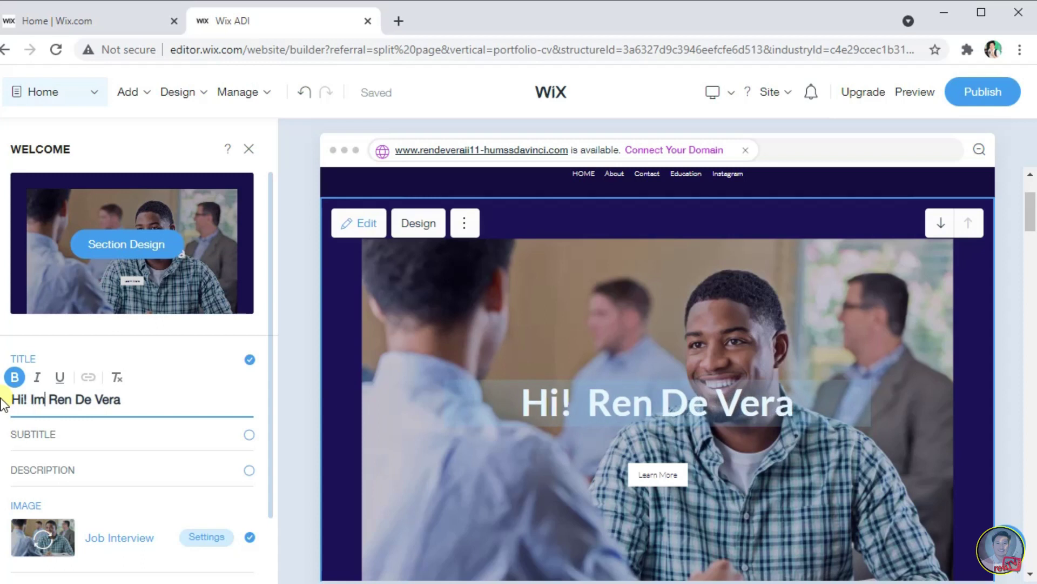
left_click(130, 399)
type("II")
left_click(249, 149)
Apply the recommended hero layout with the photo on the left
left_click(198, 242)
left_click(143, 236)
scroll(148, 338, "down", 5)
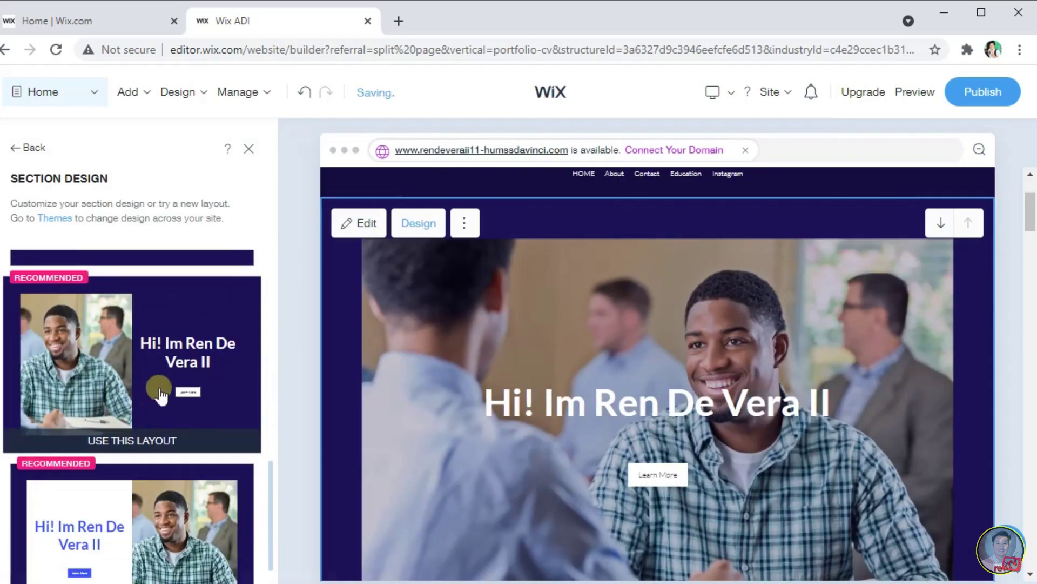
left_click(162, 383)
Upload the portrait photo from Saved Pictures to replace the hero image
left_click(415, 255)
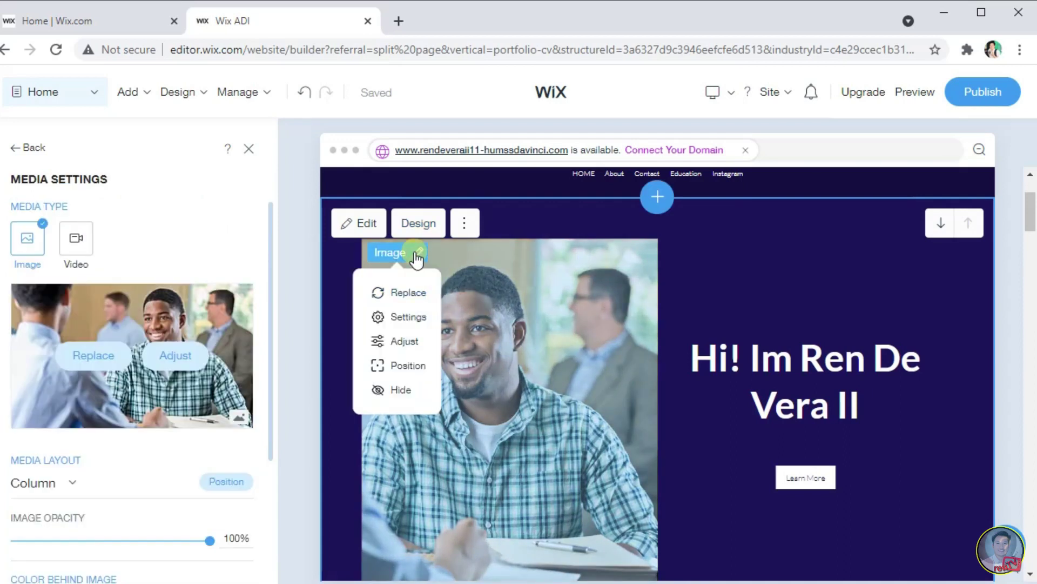
left_click(93, 355)
left_click(128, 295)
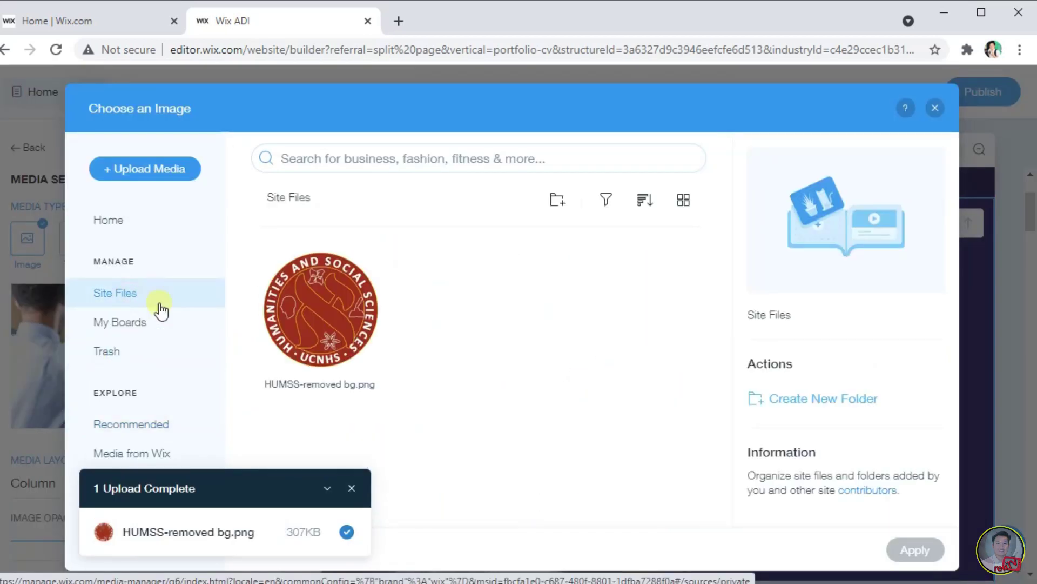
key("alt+Tab")
left_click(470, 104)
double_click(764, 348)
left_click_drag(475, 167, 670, 400)
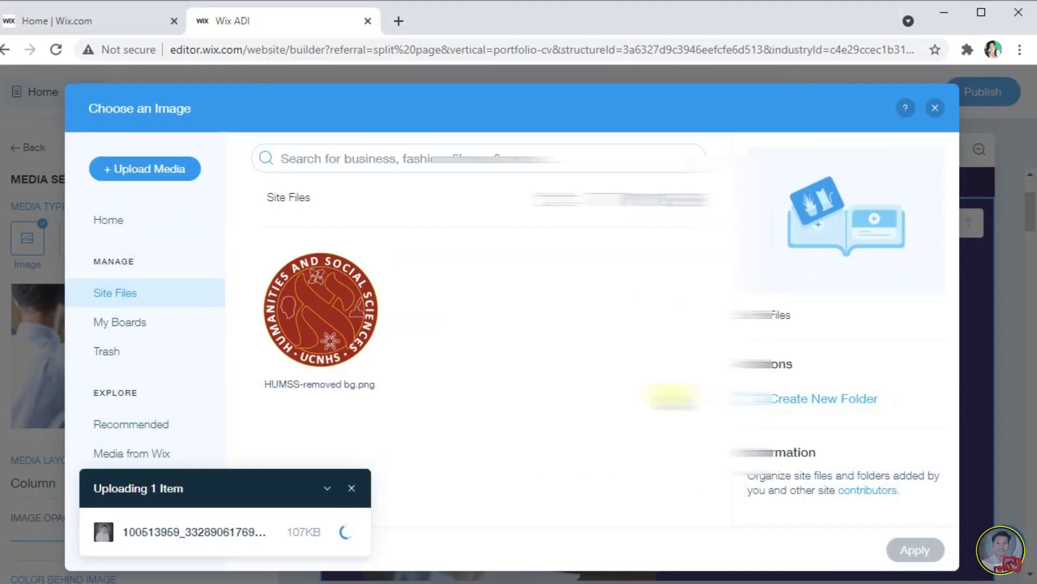
Crop the portrait, tilt it to -4°, save it and apply it to the hero section
left_click(757, 395)
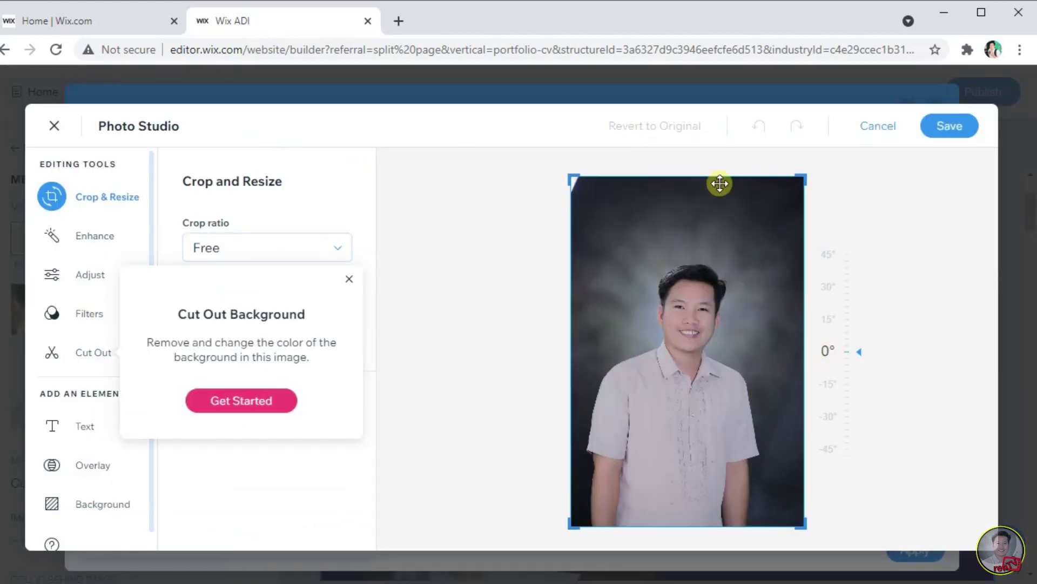
left_click_drag(720, 184, 712, 184)
left_click_drag(867, 400, 864, 359)
left_click(349, 279)
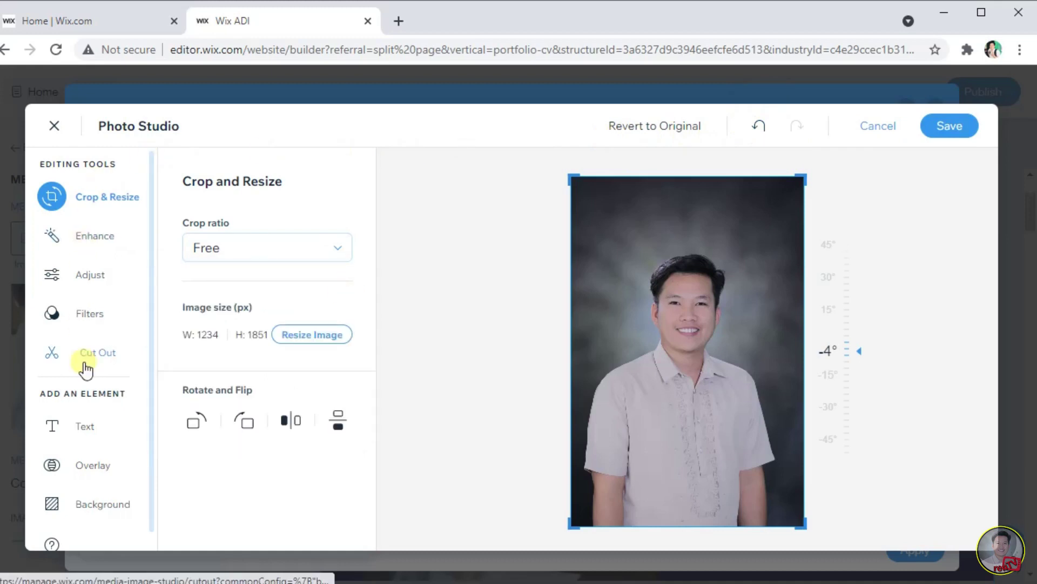
scroll(86, 511, "down", 1)
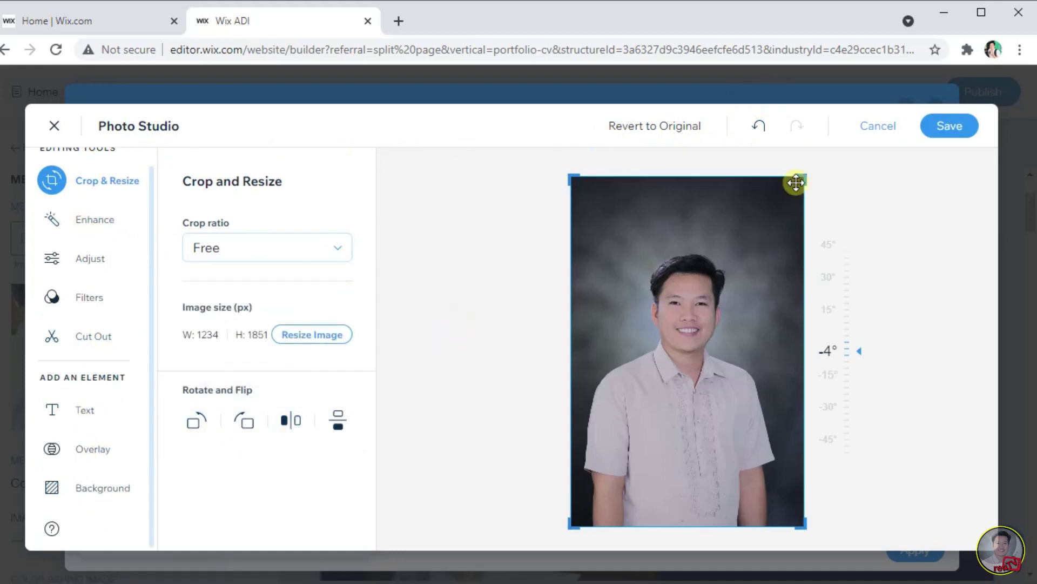
left_click(950, 127)
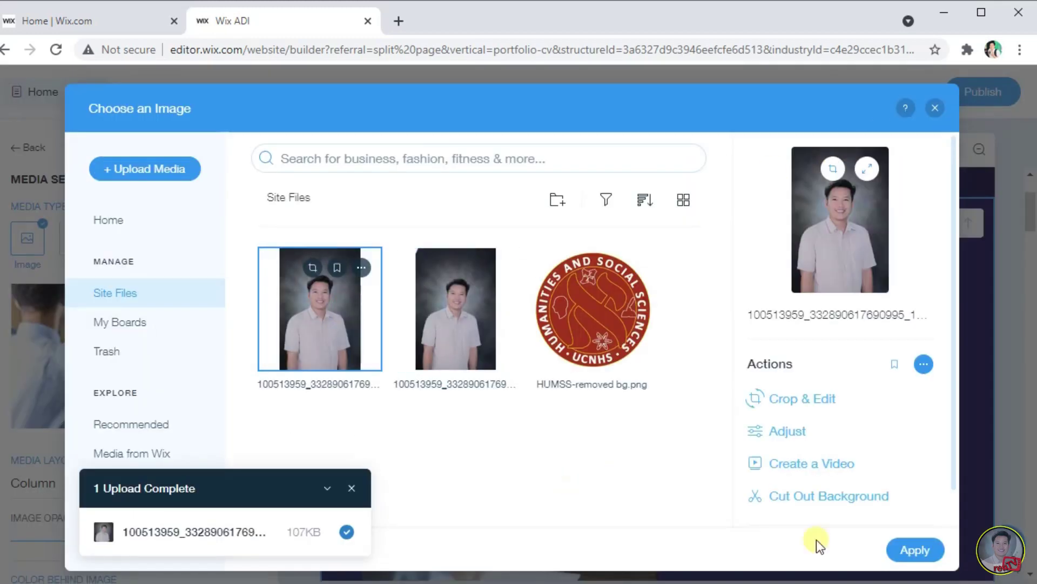
left_click(915, 549)
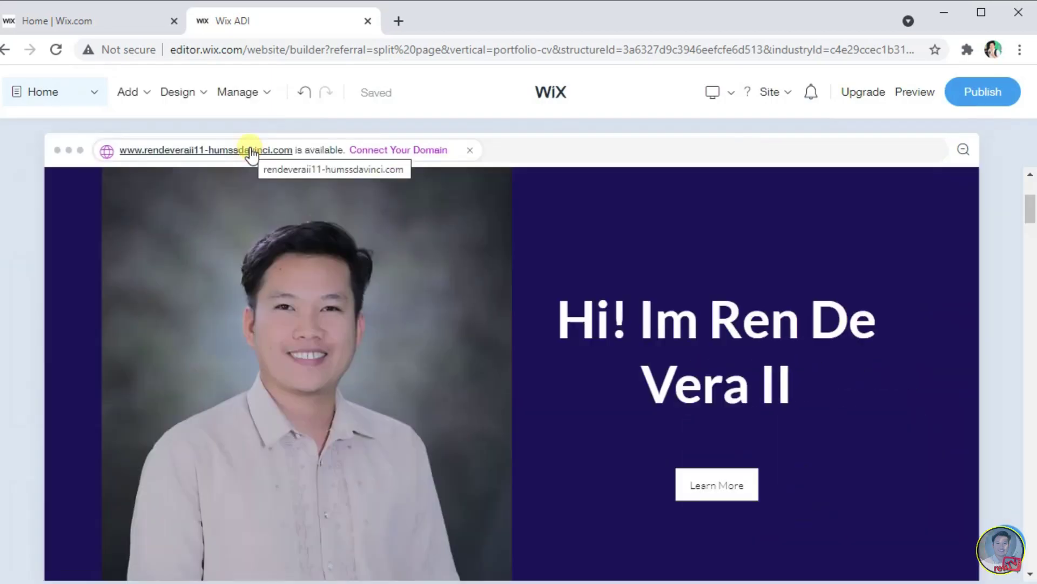
scroll(538, 402, "down", 5)
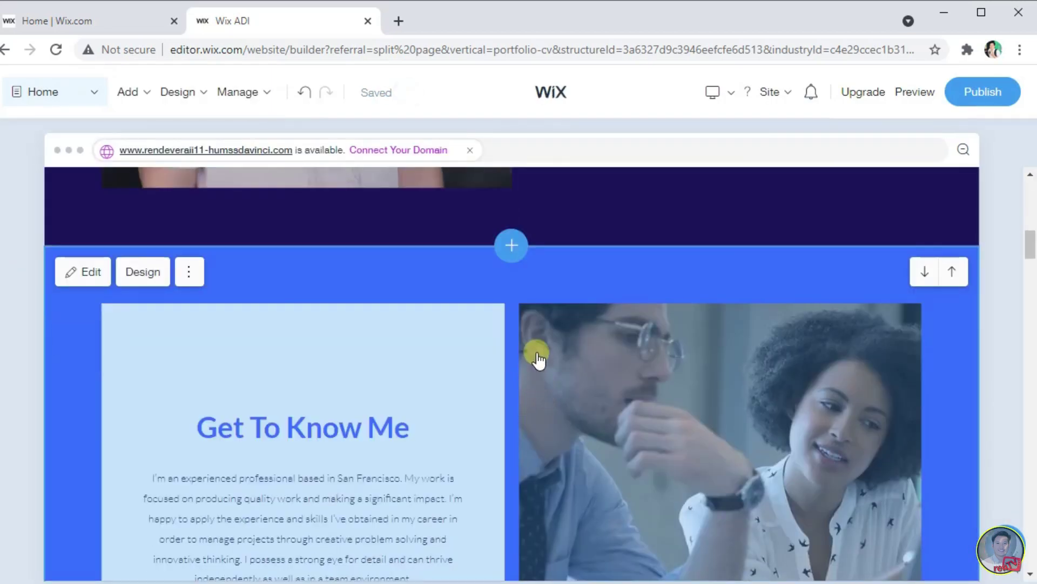
Delete the Get To Know Me section from the Home page
scroll(531, 319, "down", 5)
scroll(531, 346, "down", 10)
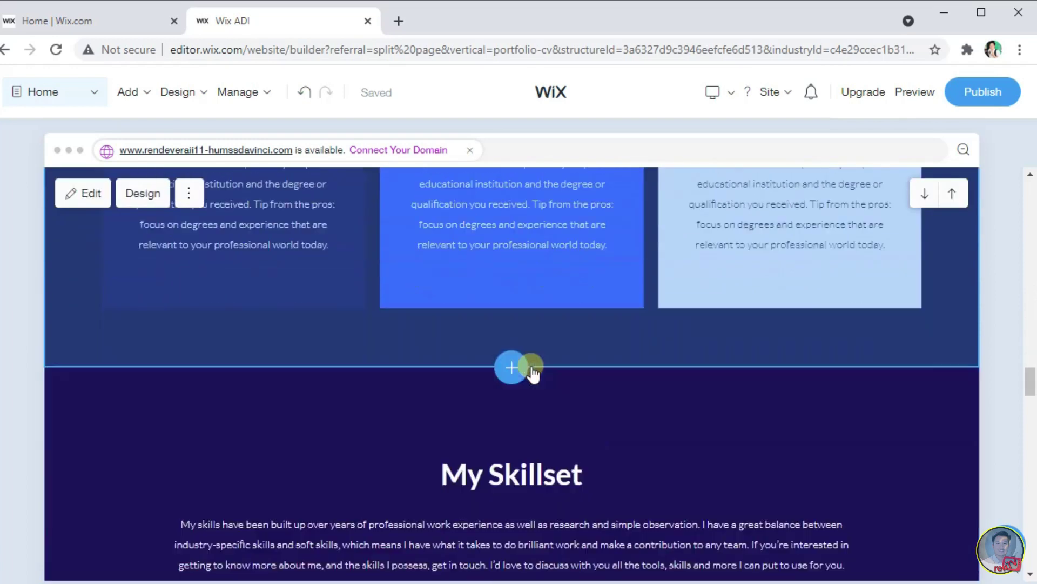
scroll(532, 378, "down", 5)
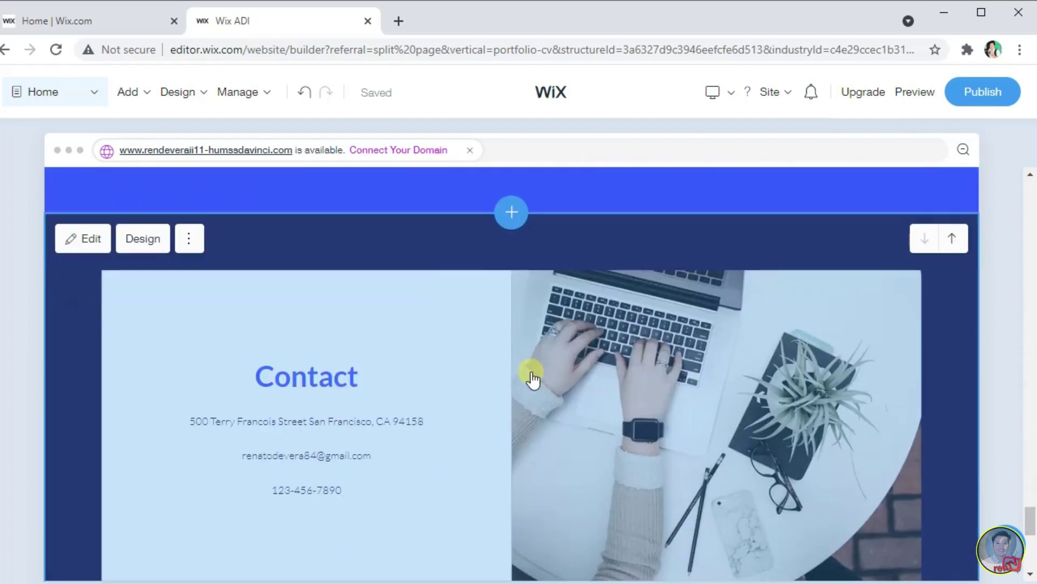
scroll(532, 379, "up", 10)
scroll(378, 367, "up", 4)
scroll(206, 355, "down", 3)
left_click(190, 194)
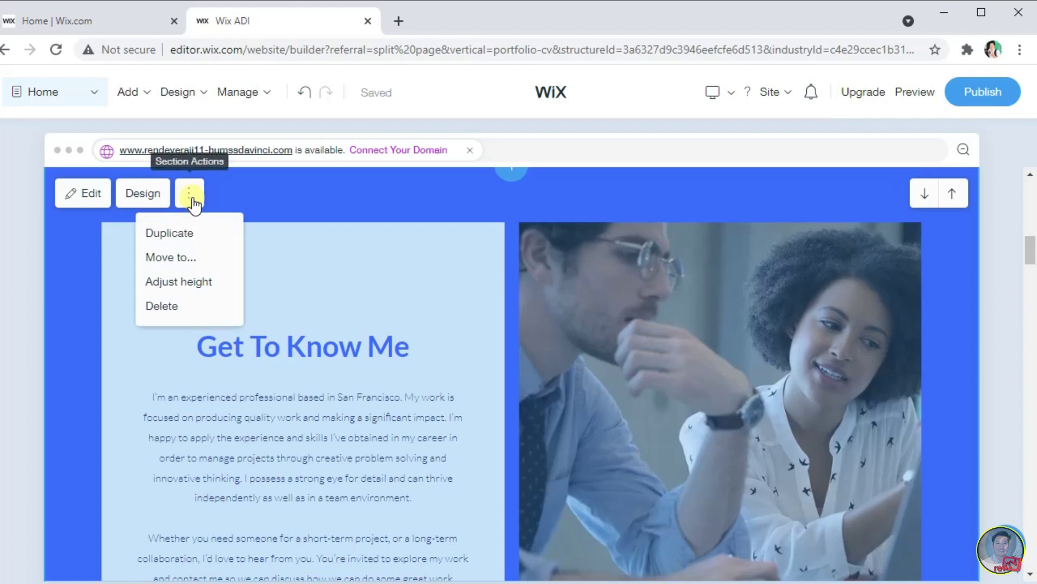
left_click(187, 305)
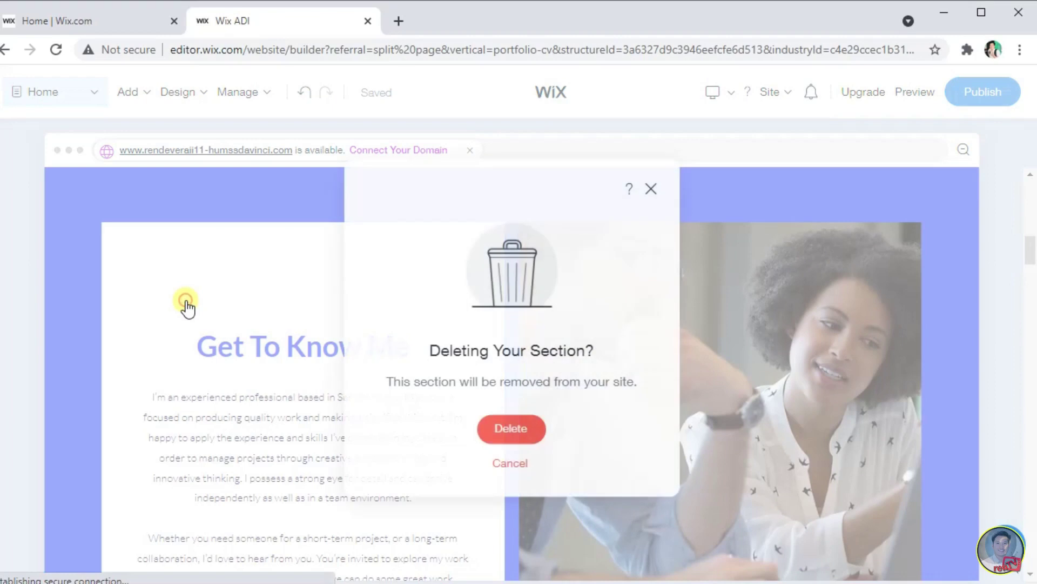
left_click(508, 428)
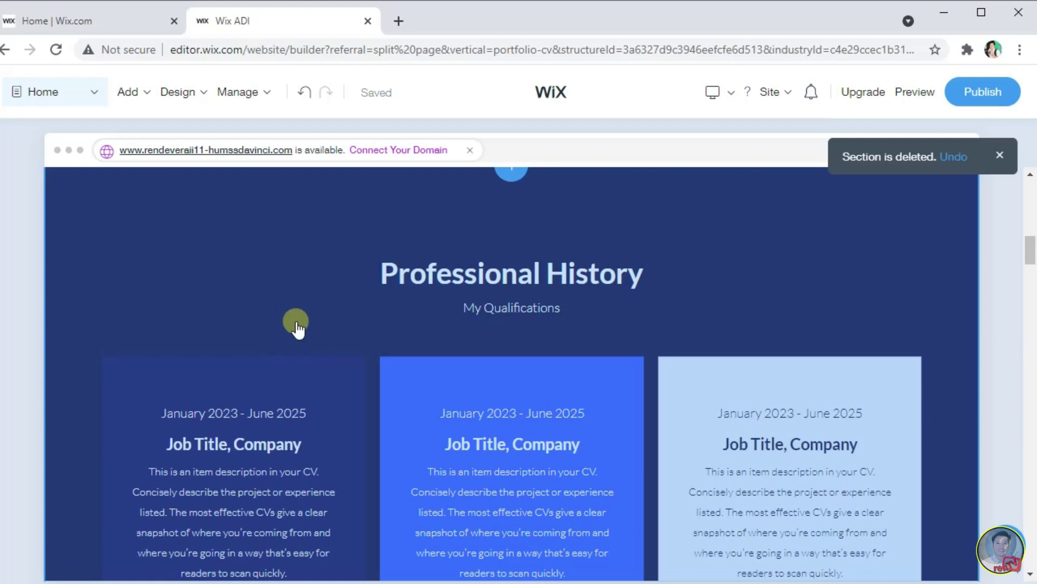
Delete the Professional History and Education sections
scroll(302, 324, "up", 3)
scroll(302, 324, "down", 2)
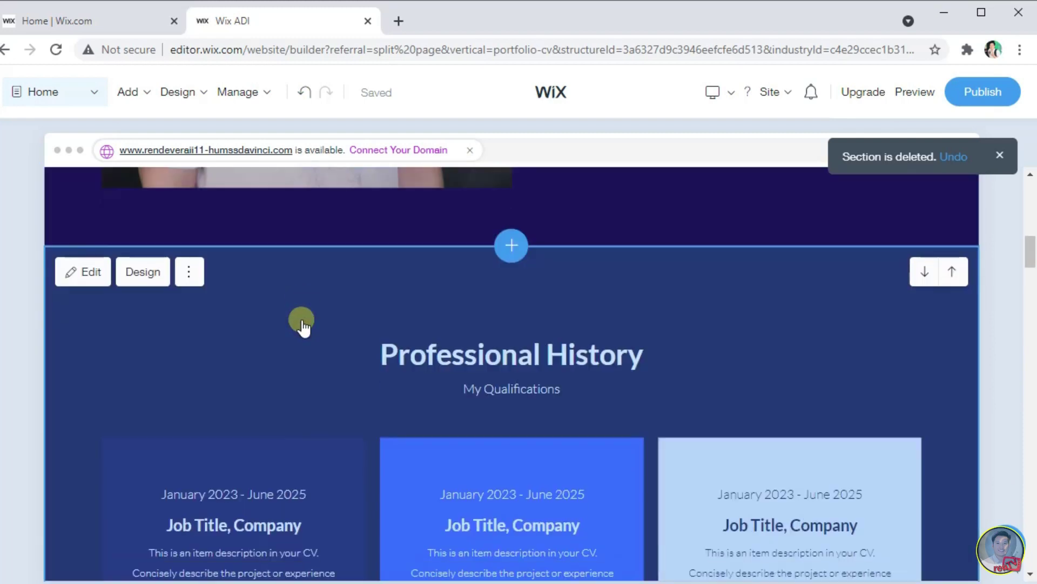
left_click(190, 271)
left_click(162, 385)
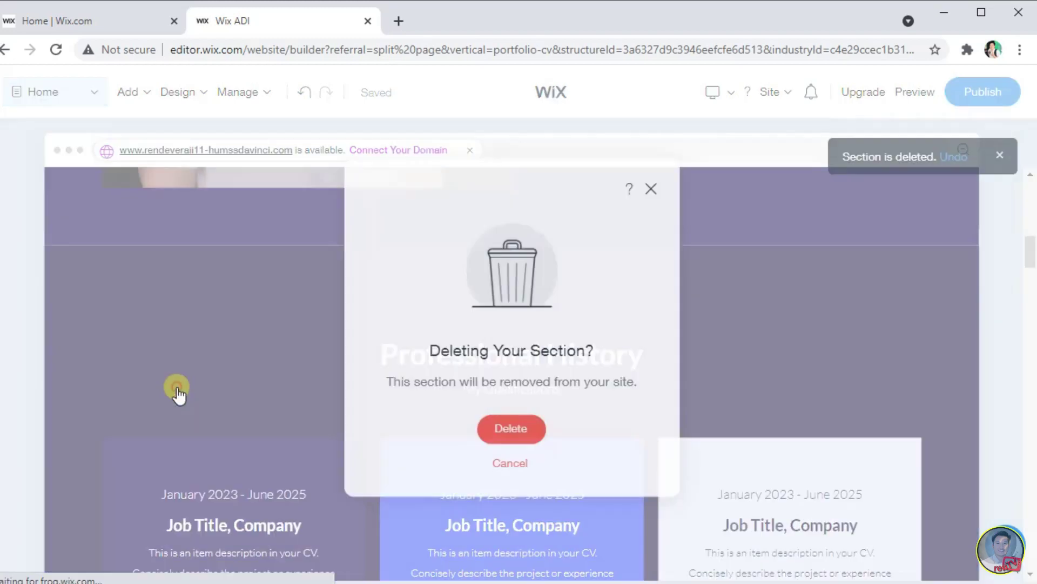
left_click(507, 427)
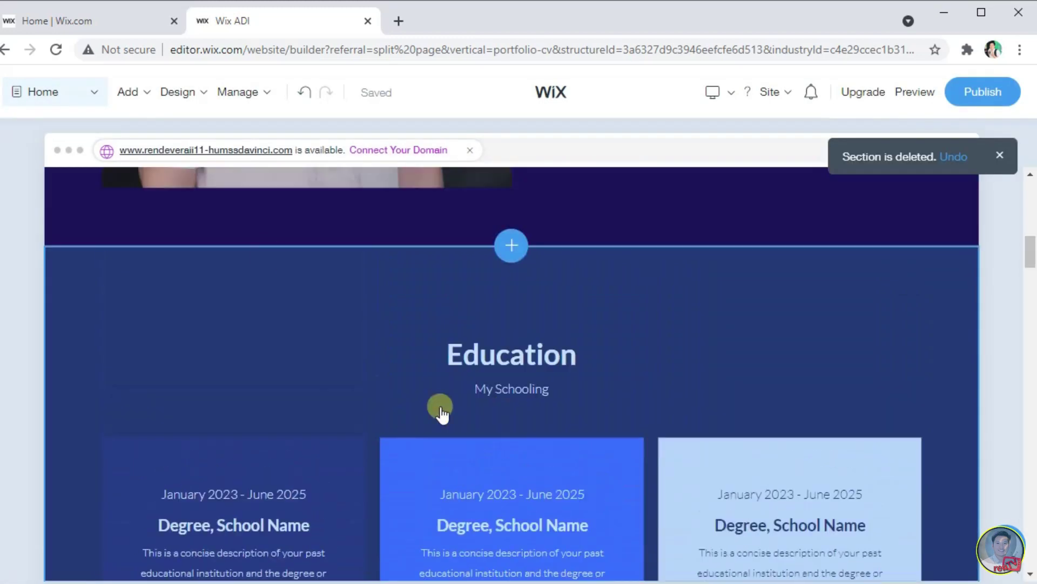
left_click(190, 272)
left_click(162, 385)
left_click(493, 427)
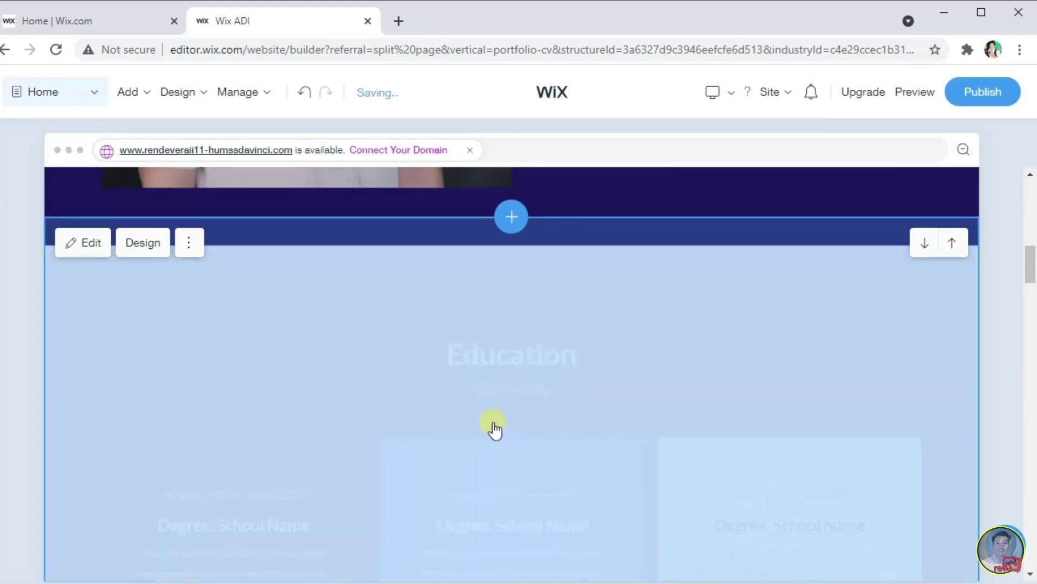
Delete the My Skillset, gallery and quote sections
left_click(204, 250)
left_click(173, 376)
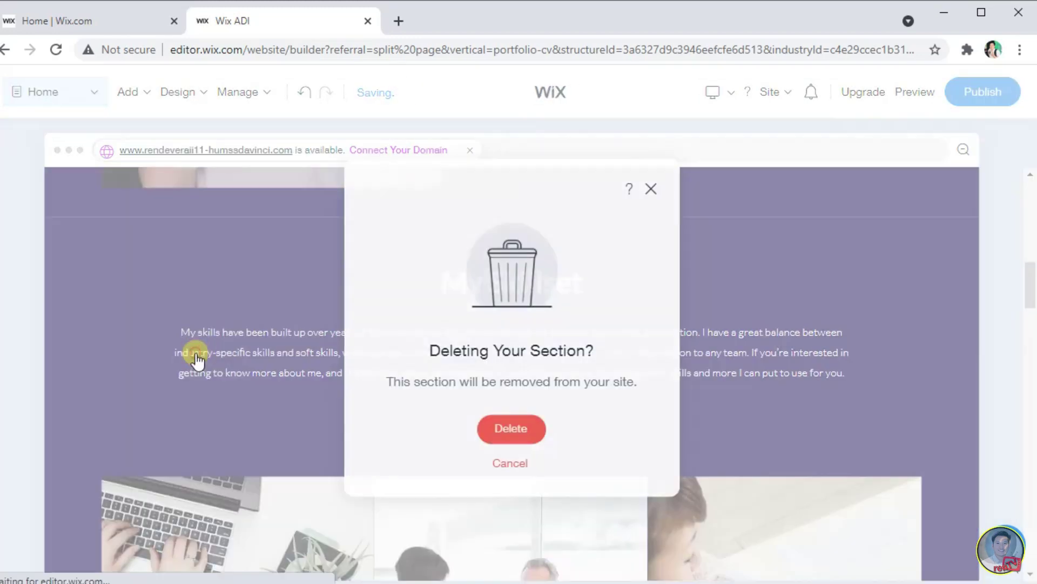
left_click(497, 429)
left_click(204, 273)
left_click(167, 396)
left_click(498, 432)
left_click(190, 273)
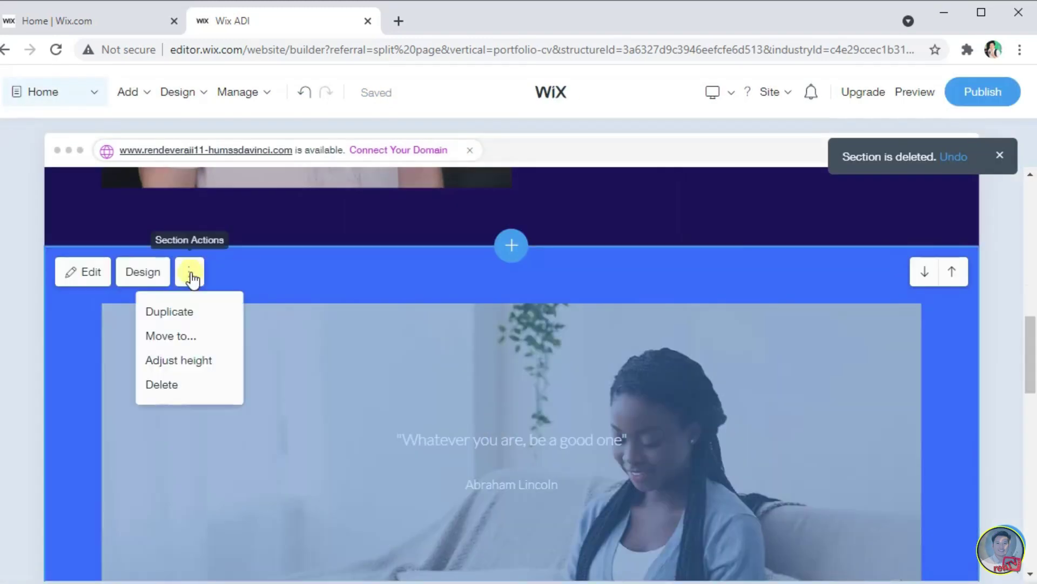
left_click(160, 384)
left_click(497, 433)
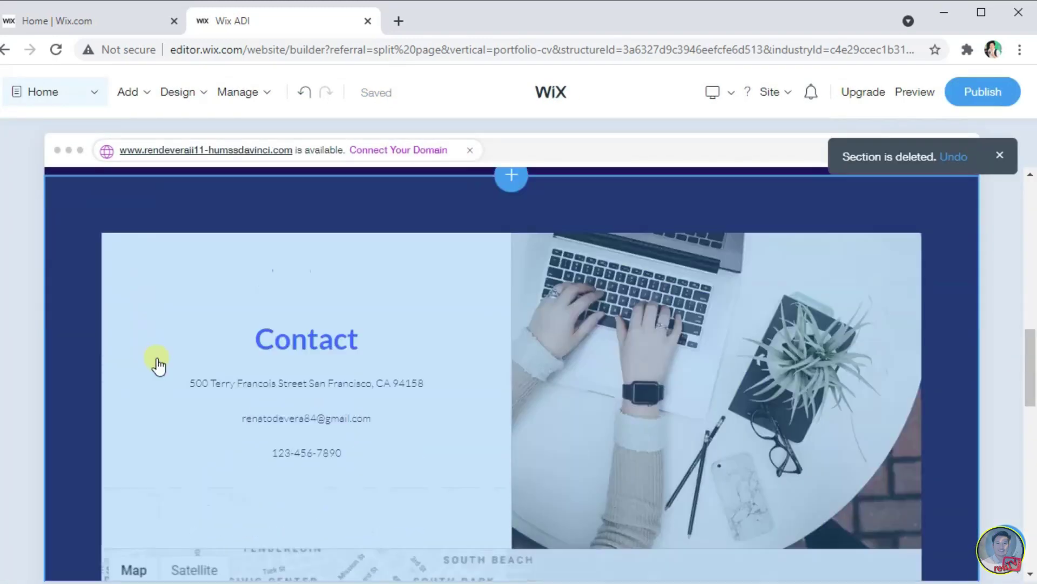
Delete the Contact section from the Home page
scroll(158, 366, "up", 3)
left_click(187, 352)
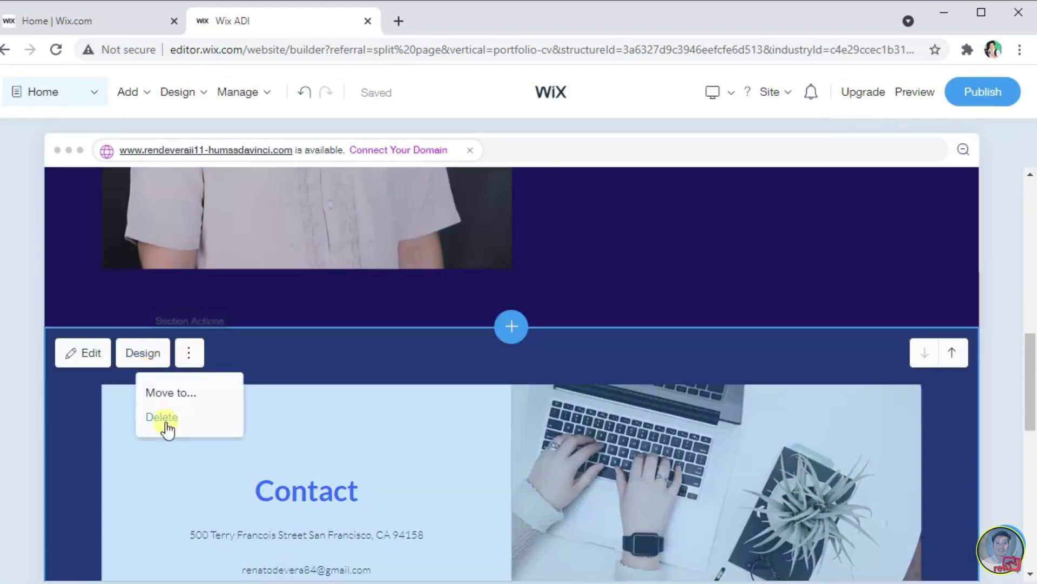
left_click(167, 424)
left_click(512, 435)
scroll(512, 435, "up", 10)
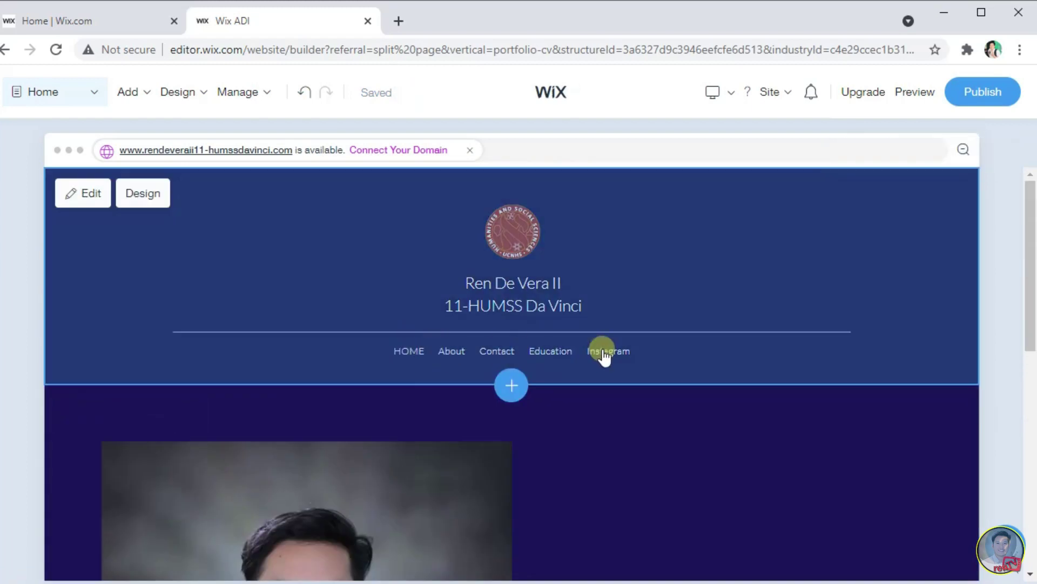
Switch to the About page and review the About Me title and description
left_click(451, 354)
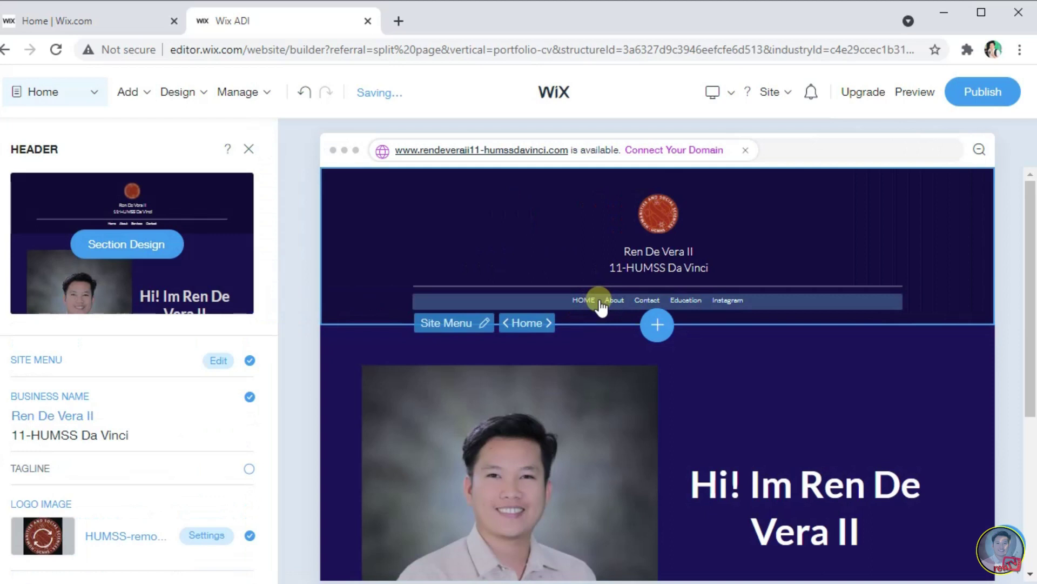
left_click(549, 324)
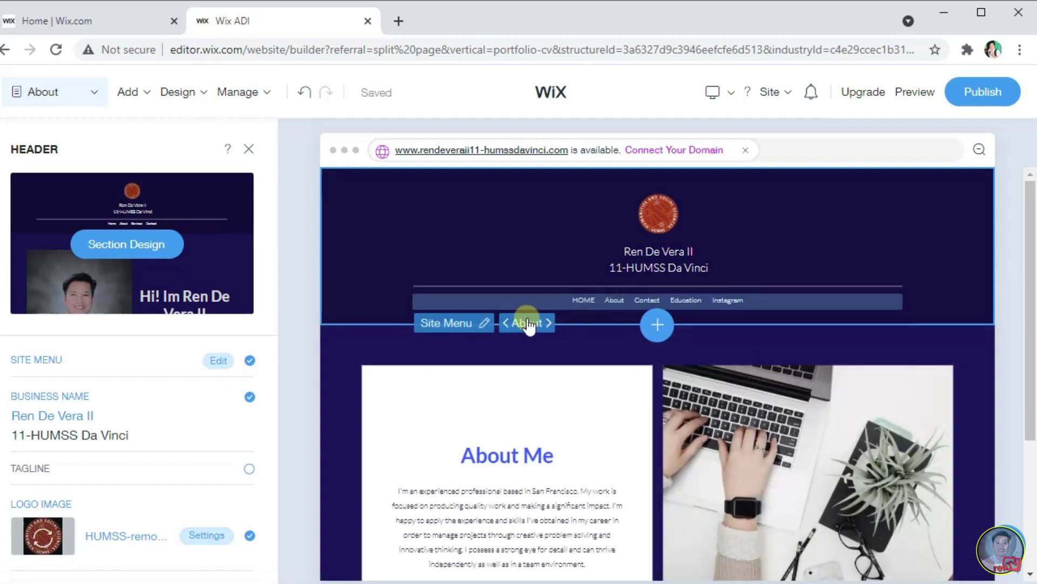
mouse_move(532, 465)
scroll(519, 432, "down", 3)
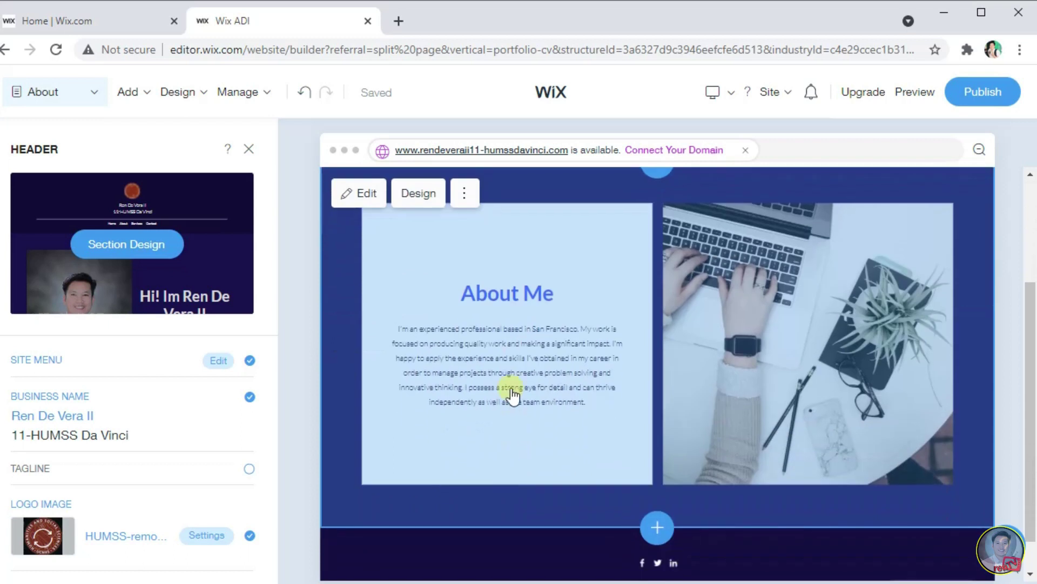
left_click(506, 363)
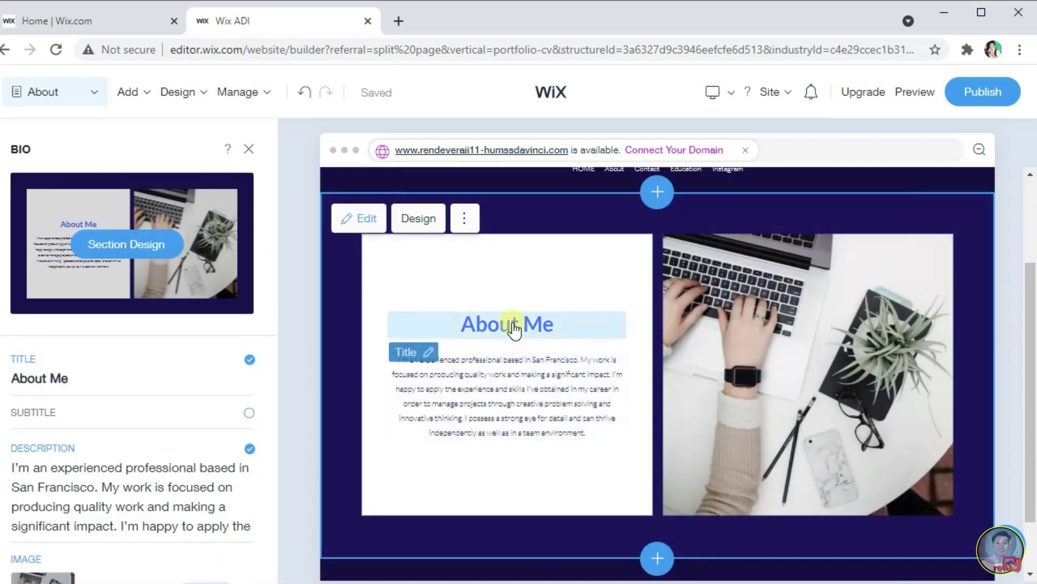
left_click(92, 384)
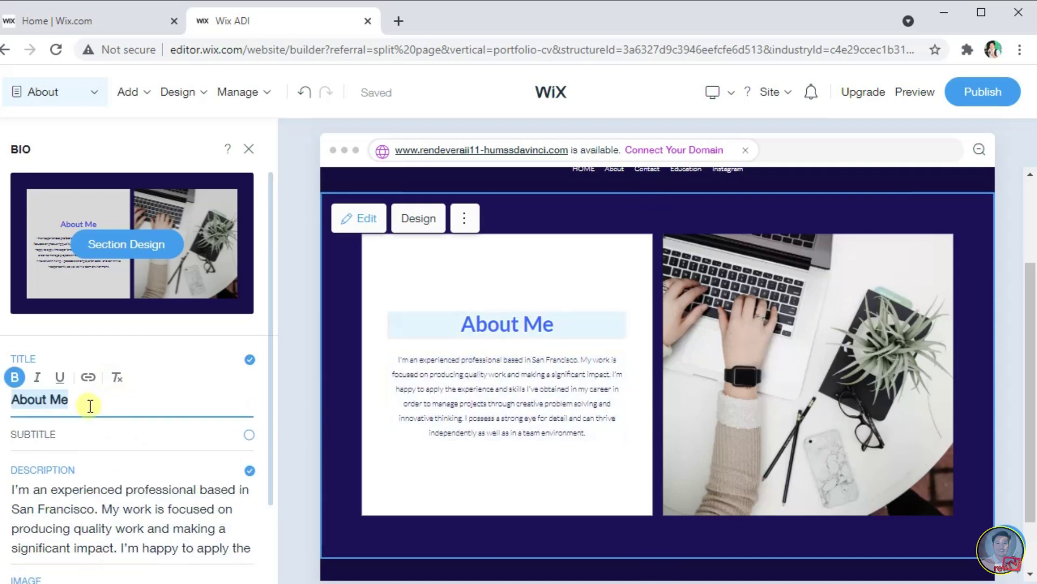
left_click(108, 524)
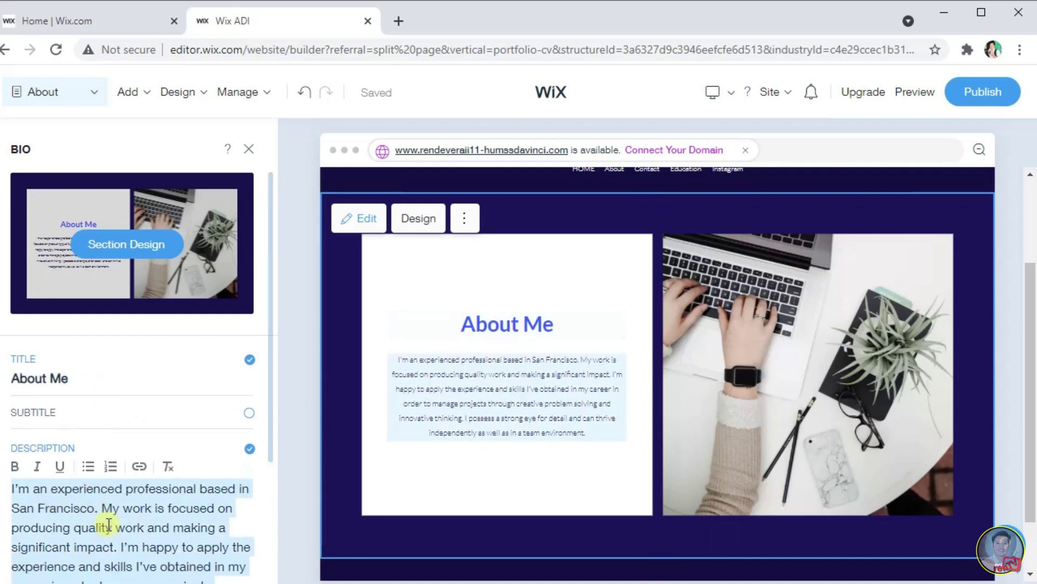
left_click(250, 148)
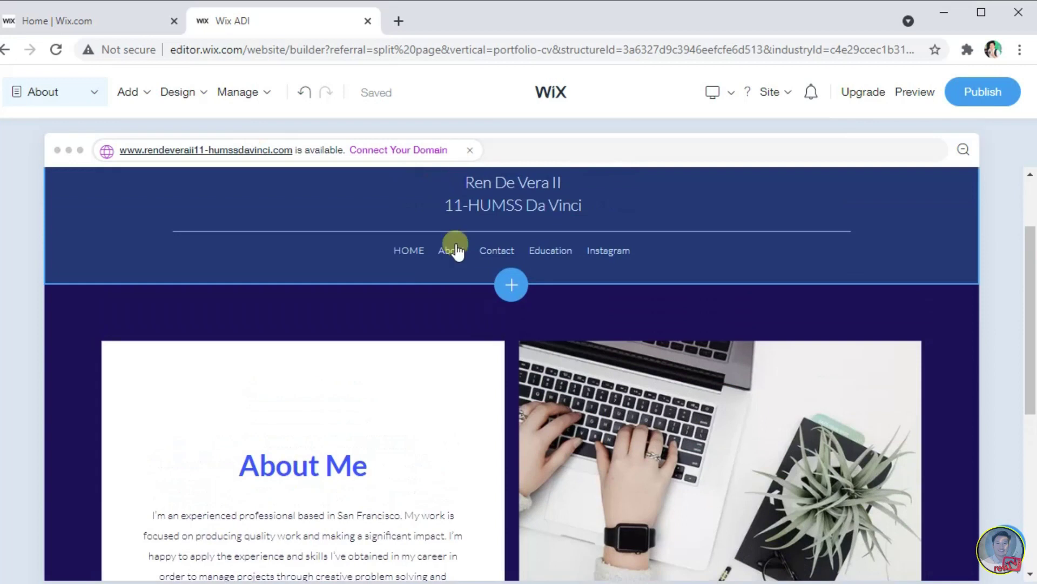
Move through the Contact and Education pages on to the Instagram page
left_click(460, 258)
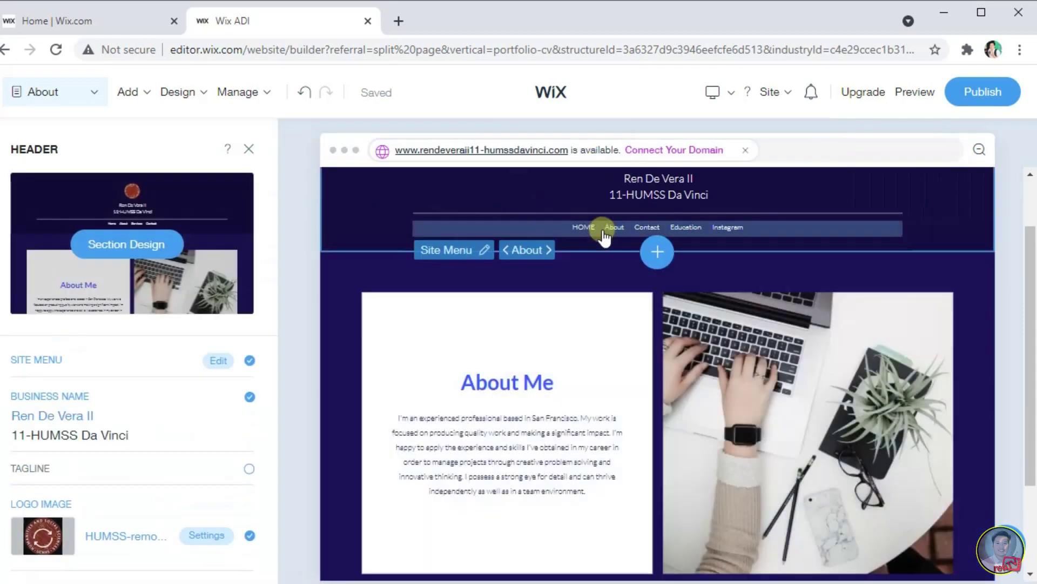
left_click(549, 251)
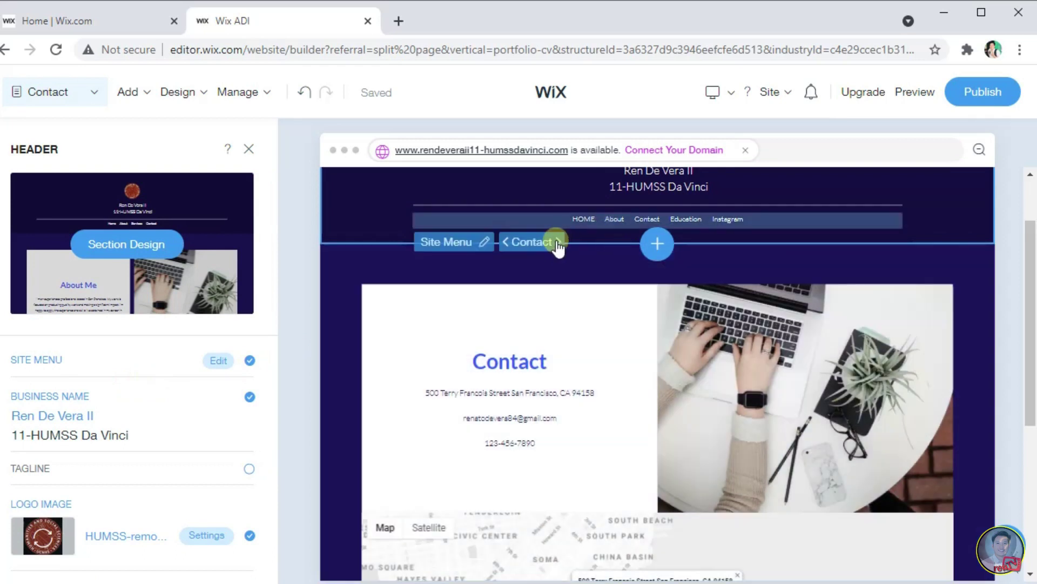
left_click(557, 238)
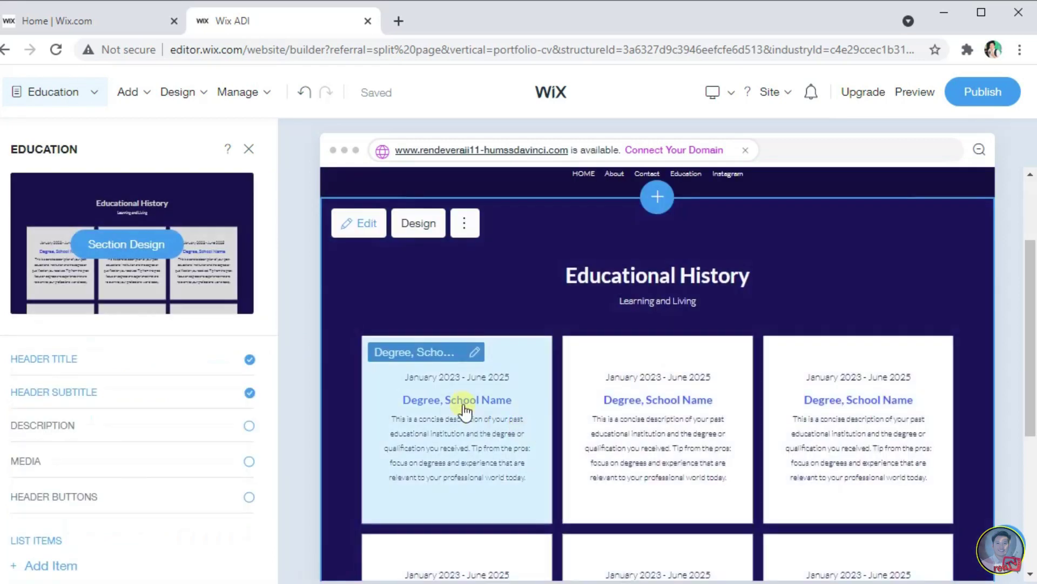
scroll(670, 462, "down", 3)
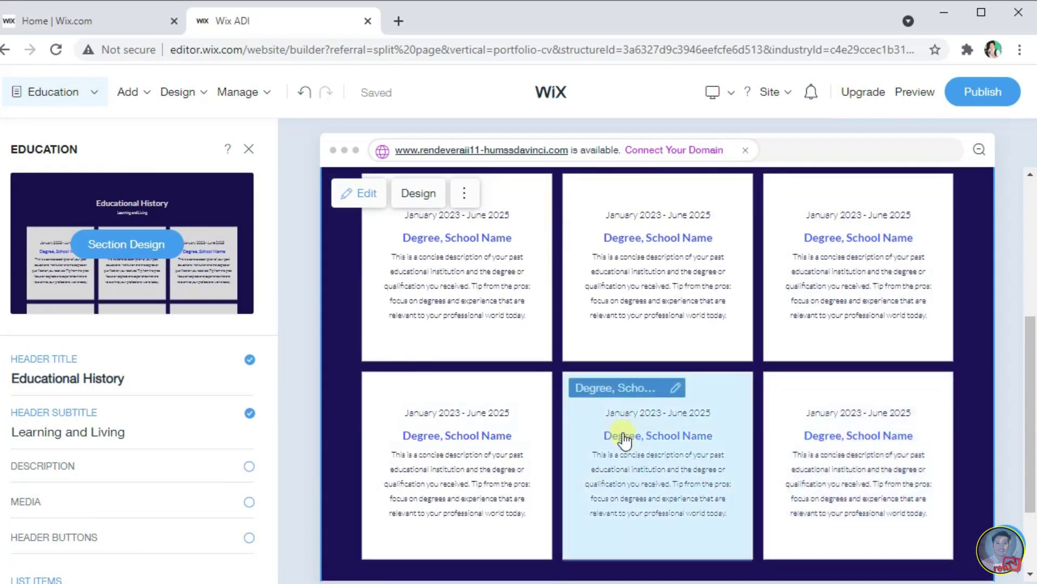
scroll(624, 440, "up", 5)
left_click(568, 323)
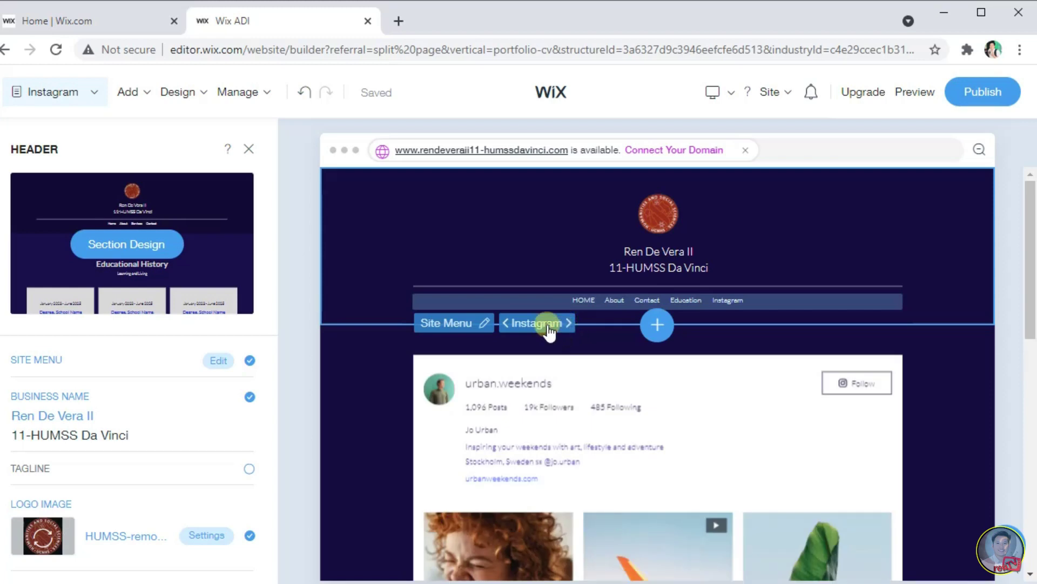
Connect the owner's Instagram account to the feed, allow access, and close the feed settings
left_click(559, 398)
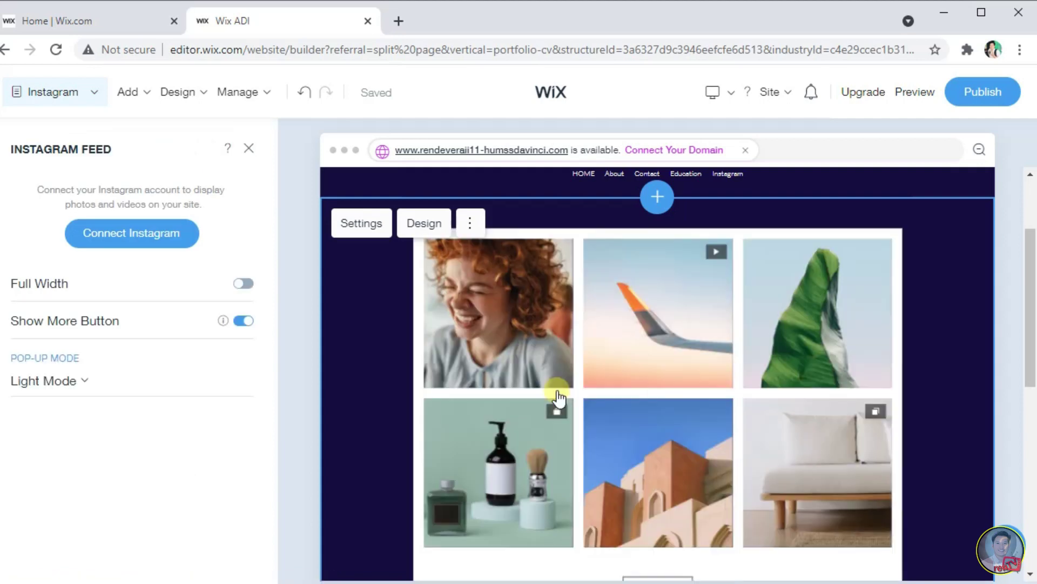
left_click(114, 238)
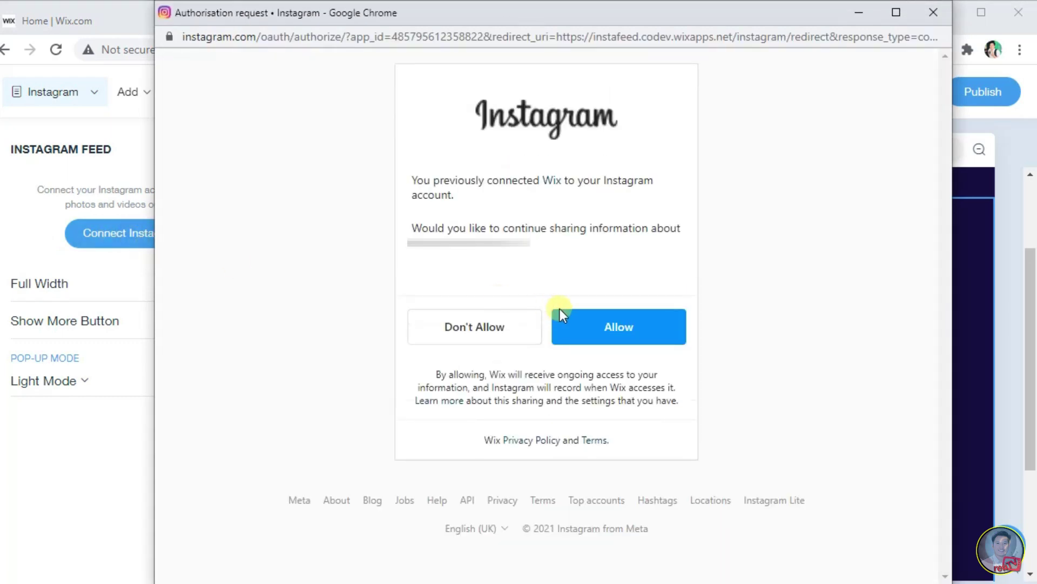
left_click(619, 330)
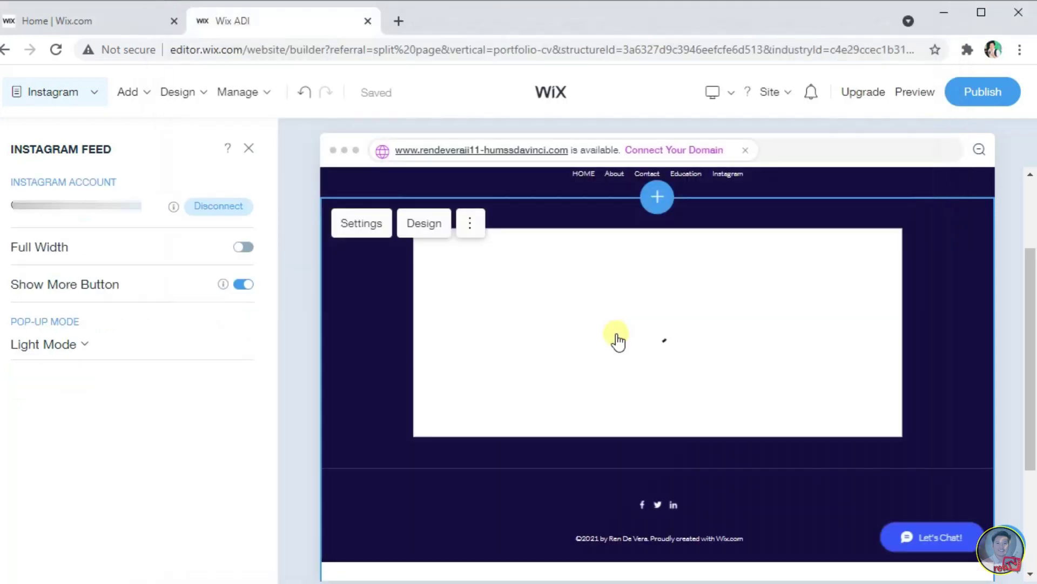
scroll(618, 346, "down", 3)
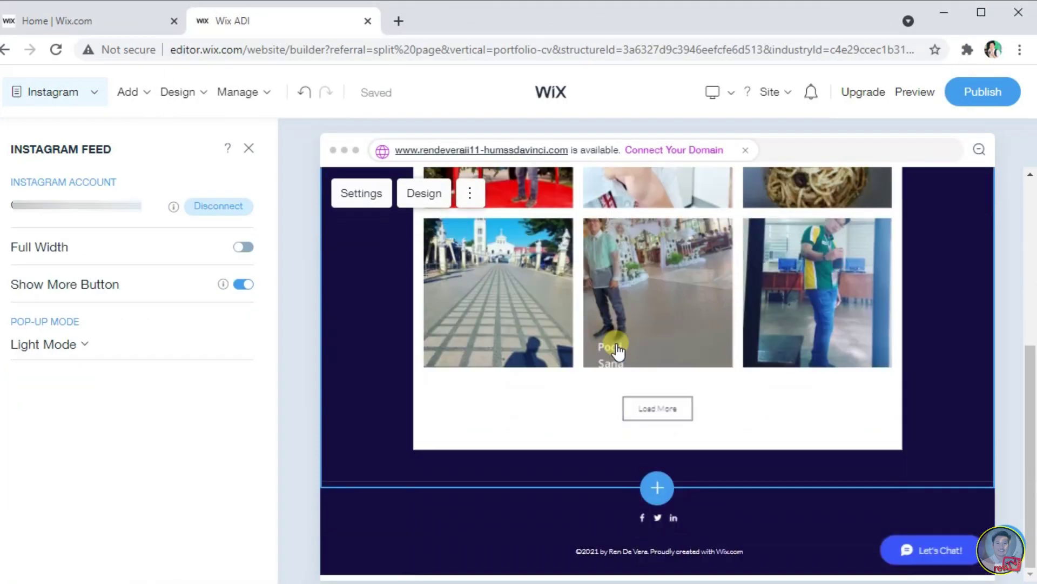
scroll(617, 351, "up", 2)
scroll(619, 351, "up", 3)
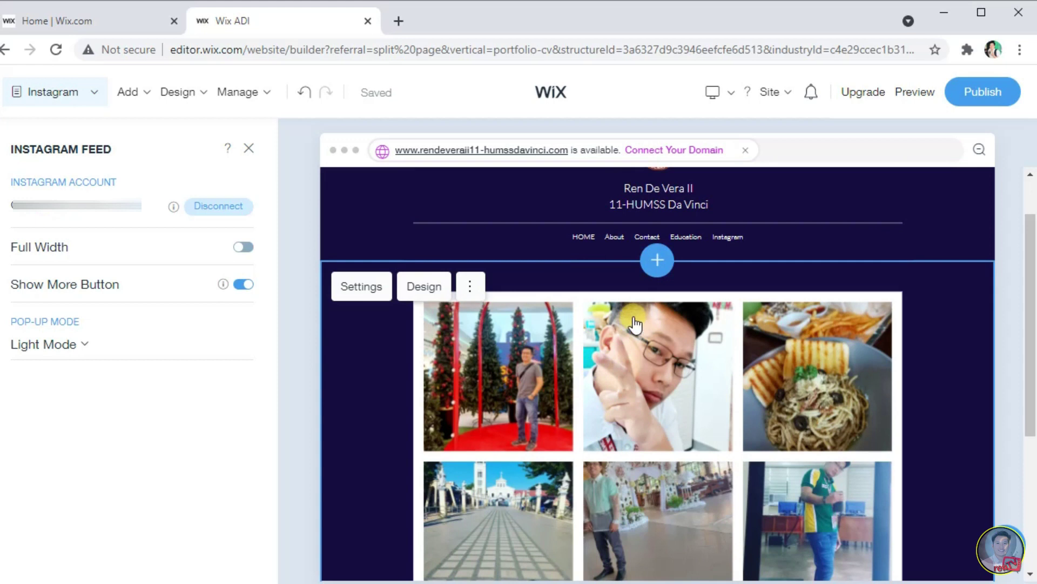
left_click(252, 151)
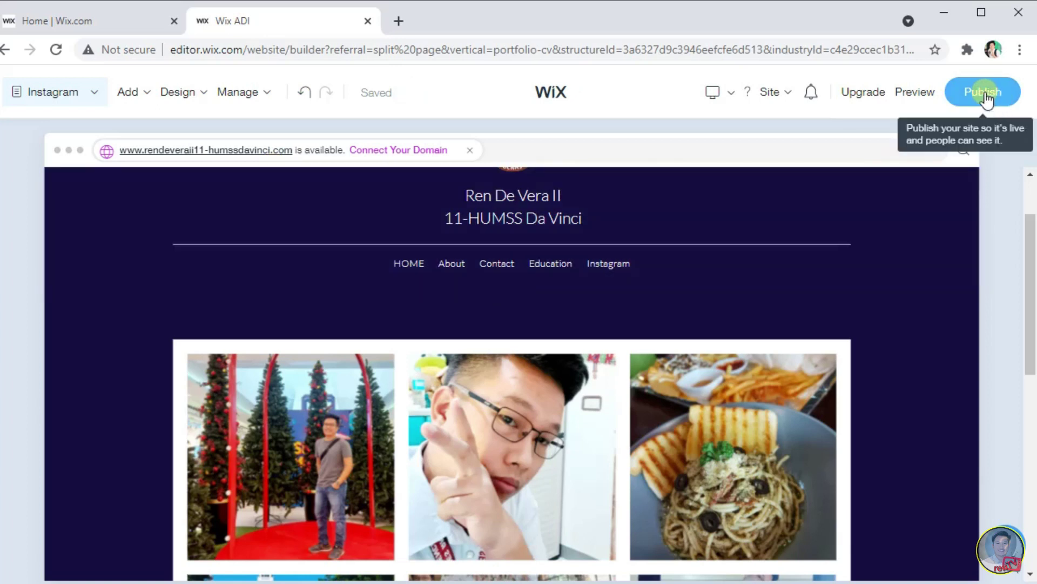
Publish the site on the free Wix address ending 'renii' instead of 'website-2'
left_click(985, 98)
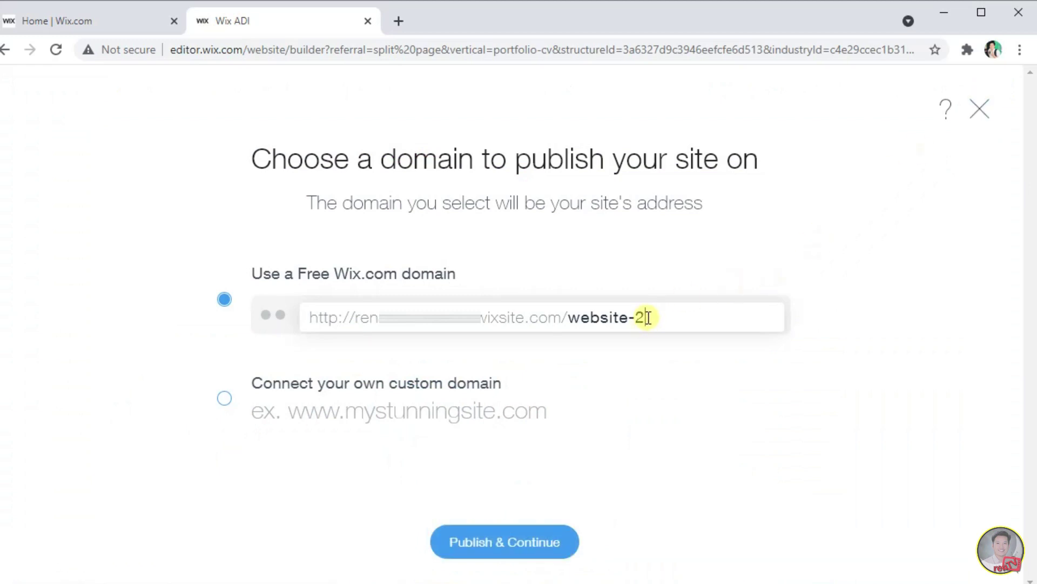
left_click_drag(645, 317, 573, 320)
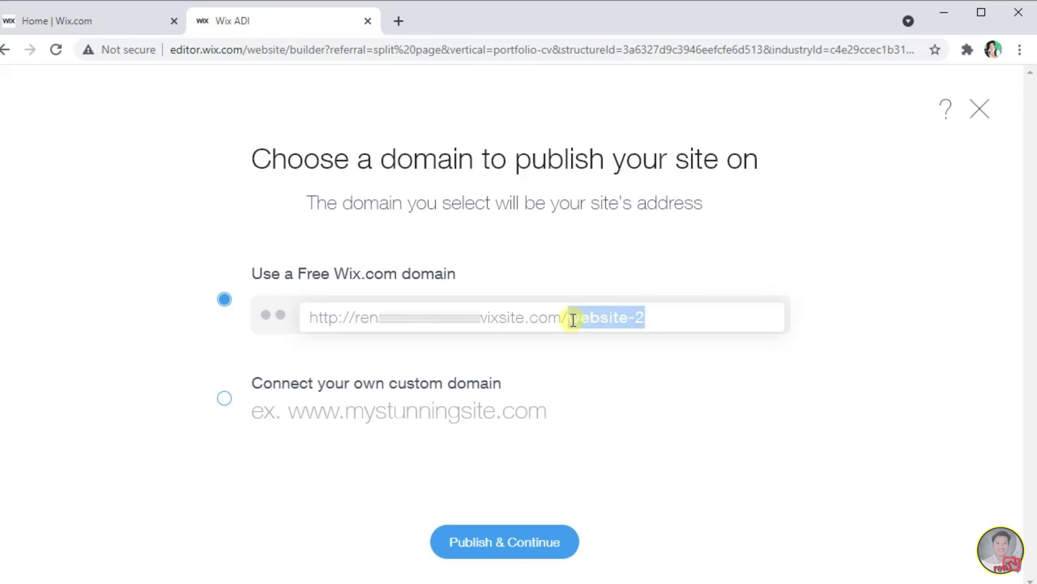
key("BackSpace")
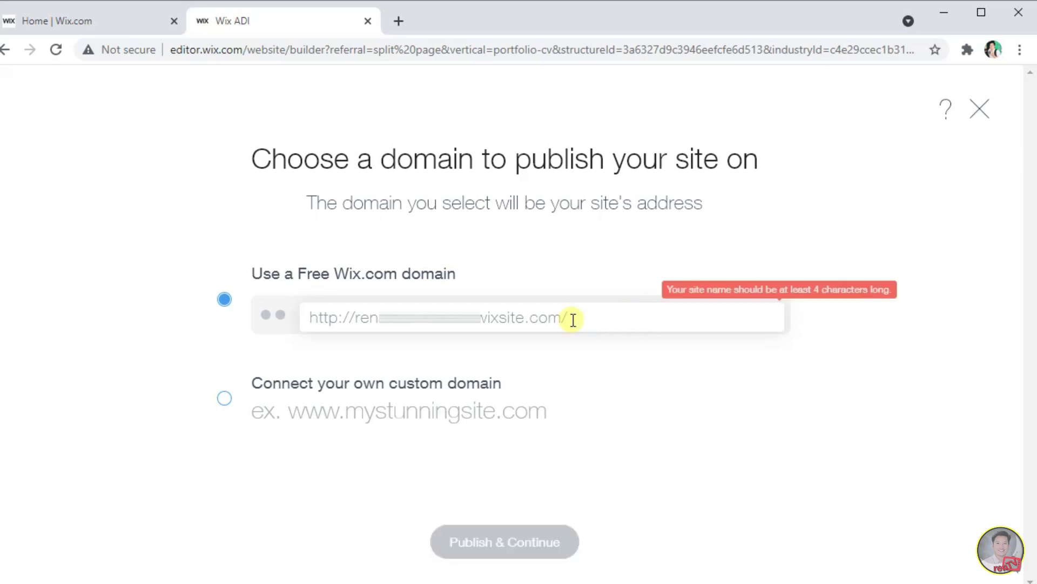
type("renii")
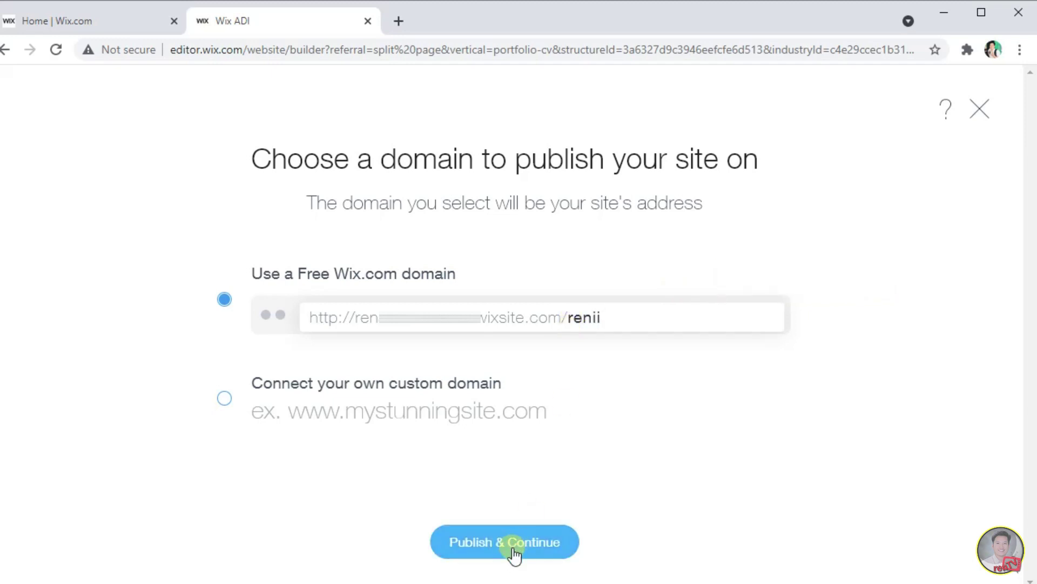
left_click(513, 548)
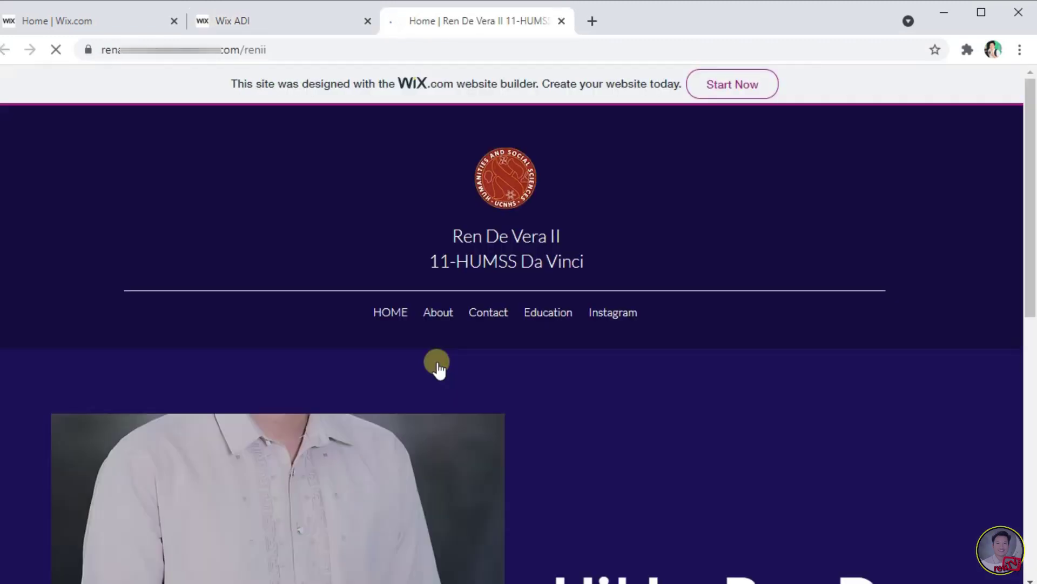
On the live site, visit the About, Contact, Education and Instagram pages in turn
scroll(459, 404, "down", 9)
scroll(459, 403, "up", 6)
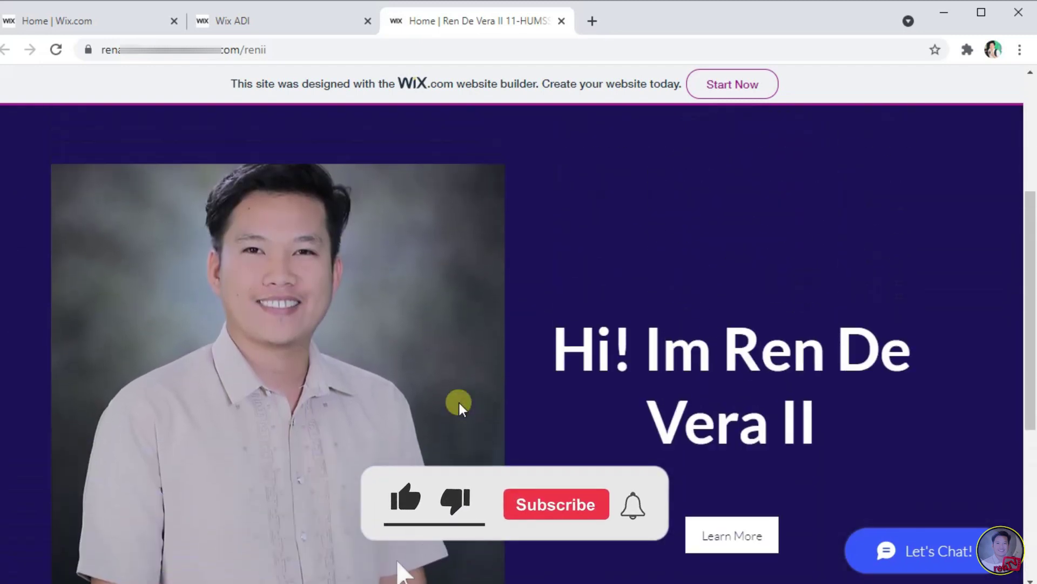
left_click(433, 152)
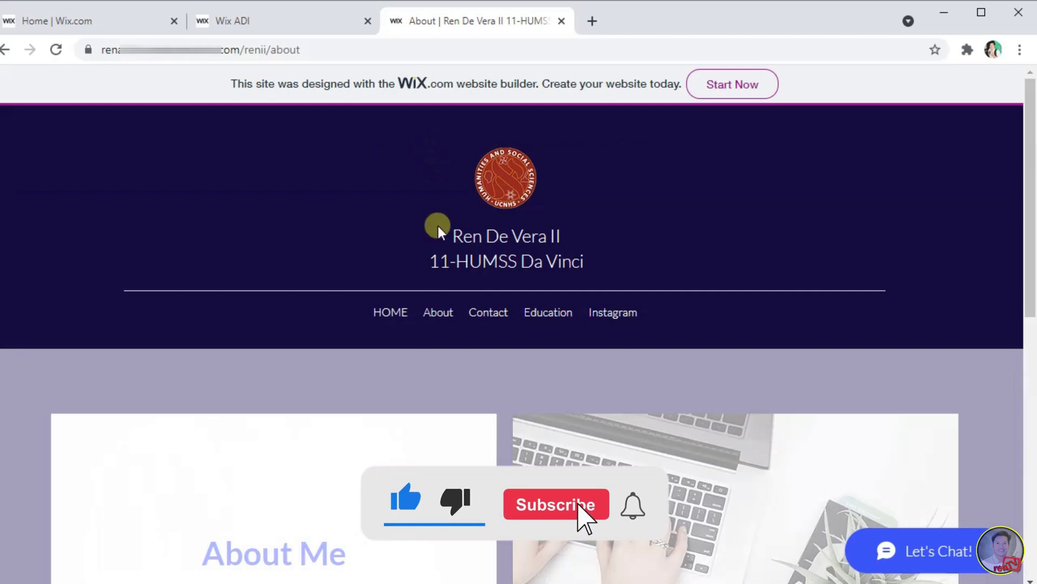
scroll(463, 420, "down", 5)
scroll(478, 399, "up", 5)
left_click(490, 313)
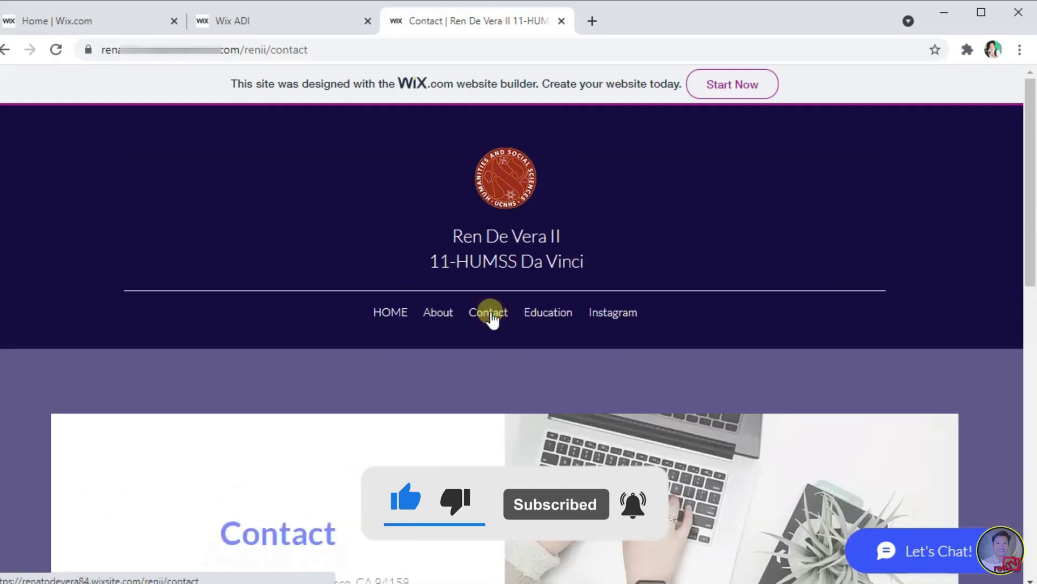
scroll(490, 346, "down", 6)
scroll(540, 340, "up", 6)
left_click(551, 314)
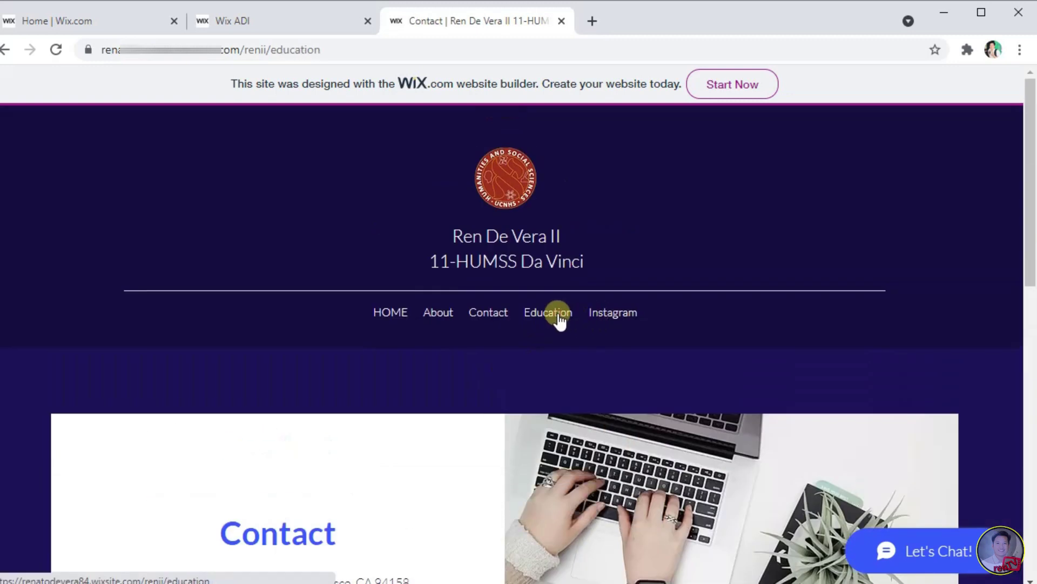
scroll(571, 413, "down", 4)
scroll(571, 411, "up", 4)
left_click(603, 318)
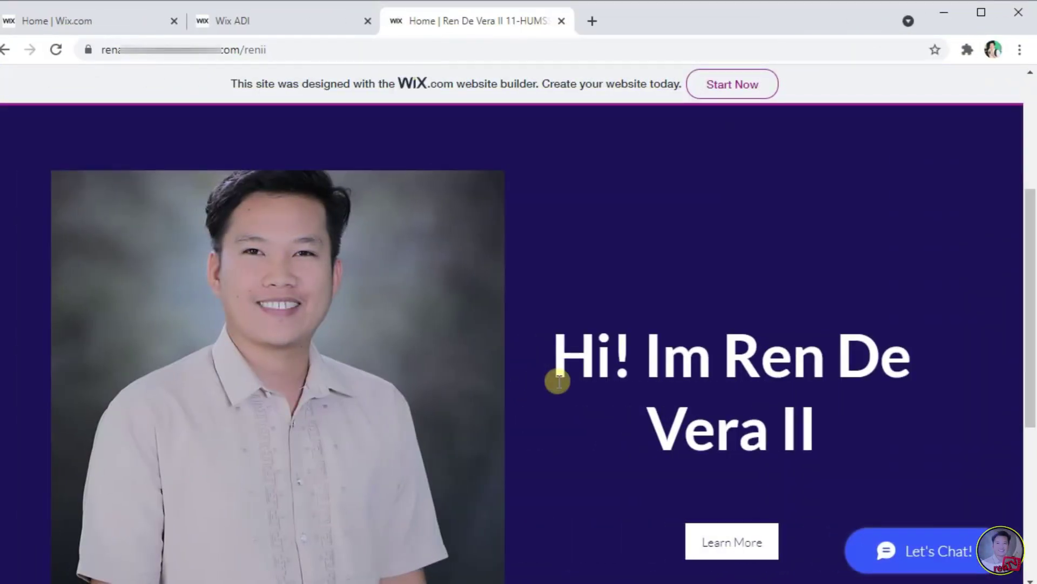
Copy the live site's URL from Chrome's address bar
left_click(282, 48)
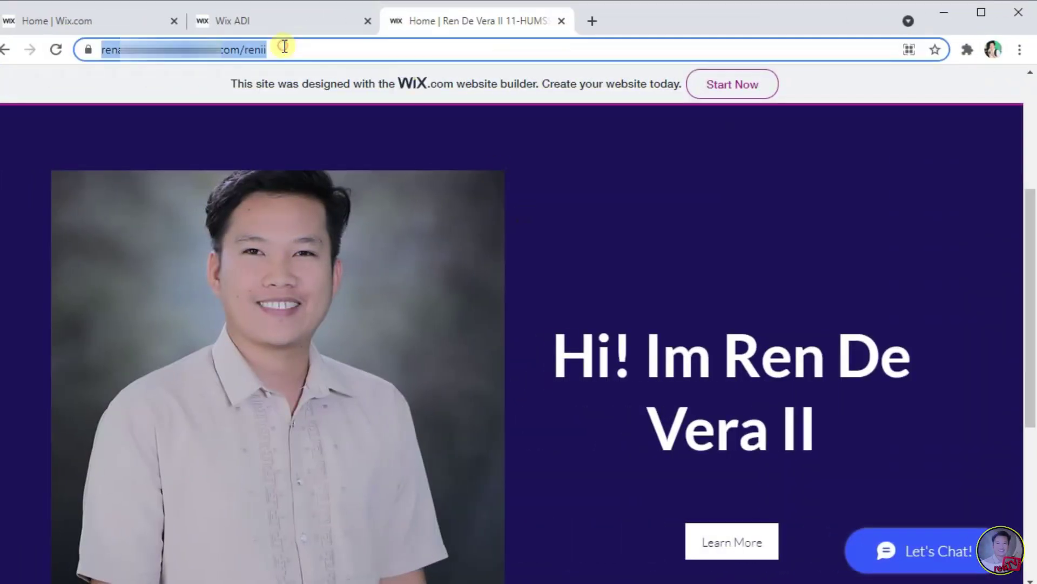
right_click(258, 48)
left_click(288, 139)
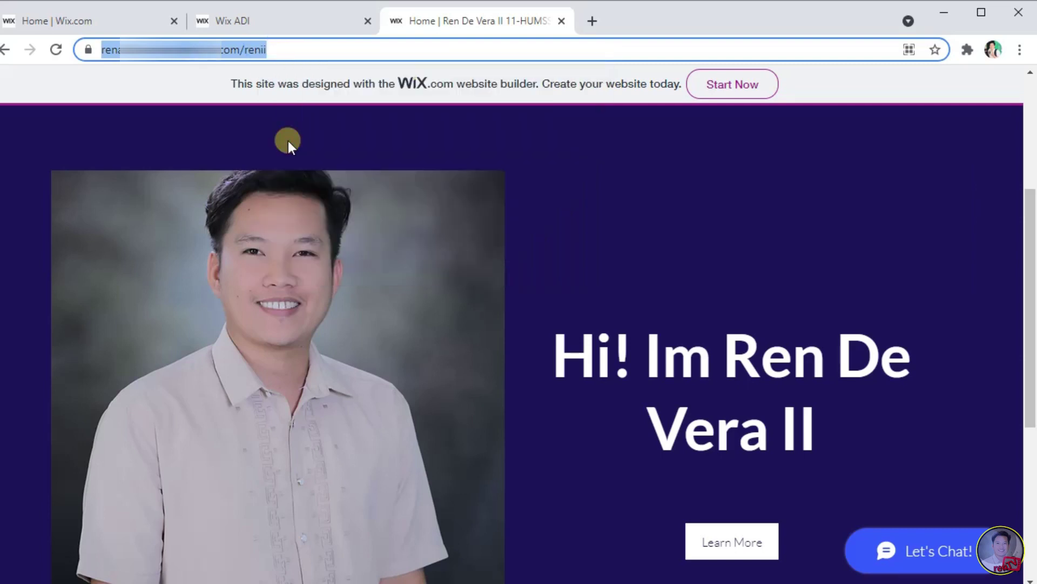